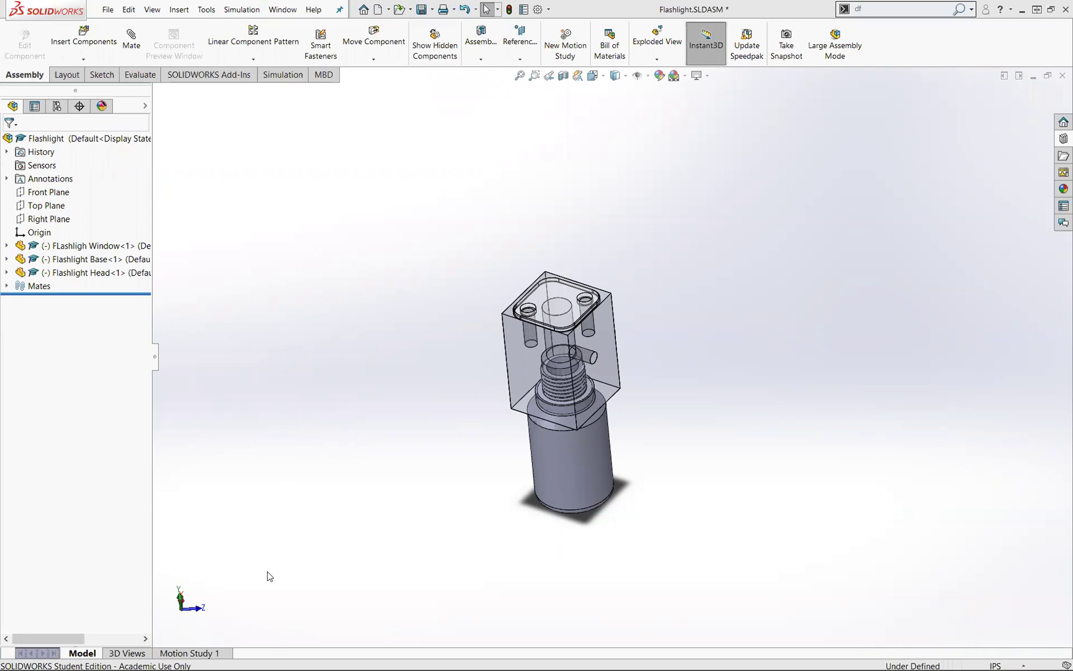
Bring up the Adobe Acrobat window holding the flashlight assembly drawing.
mouse_move(218, 662)
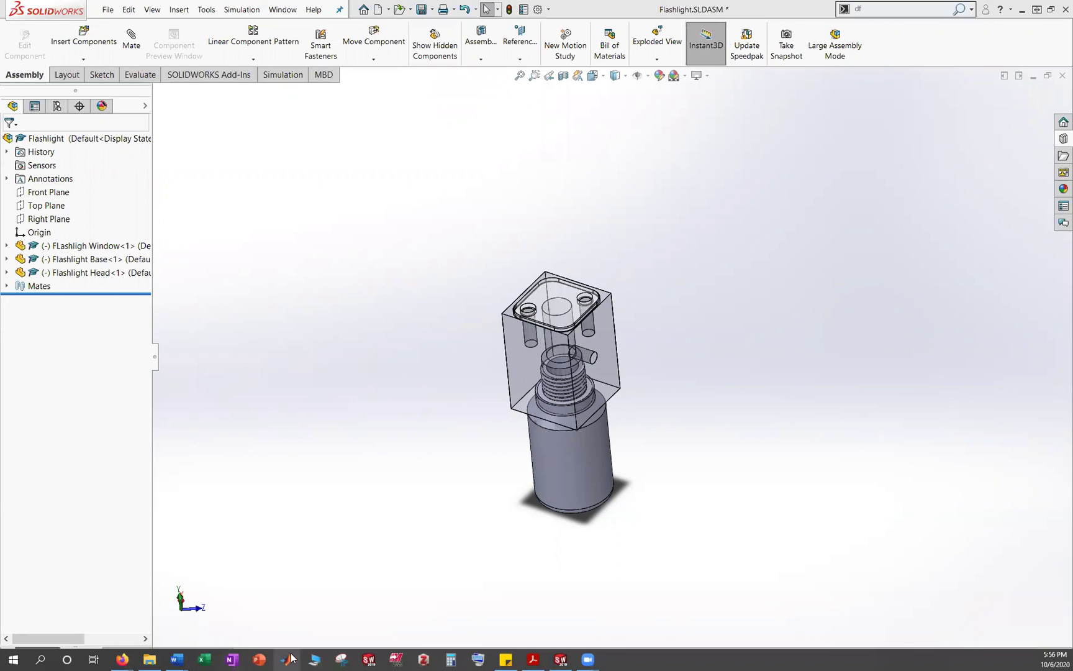
Show ME 2030 Part Drawings.pdf with the flashlight assembly's eight-item parts list.
left_click(532, 659)
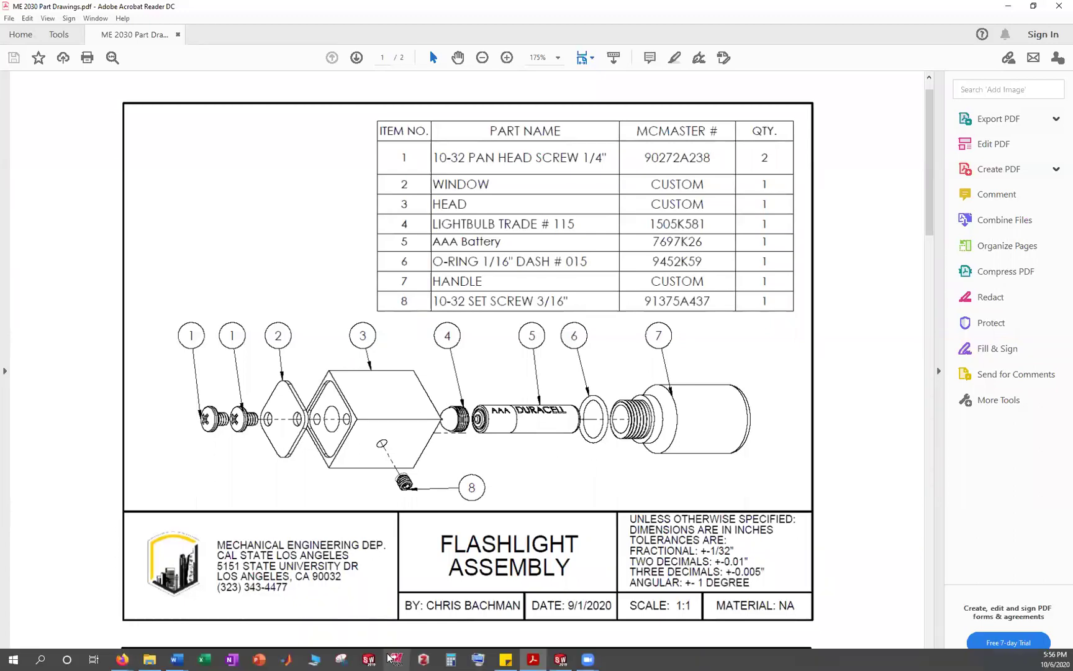
Back in the flashlight assembly, add a Smart Fastener screw to the side tapped hole.
left_click(561, 658)
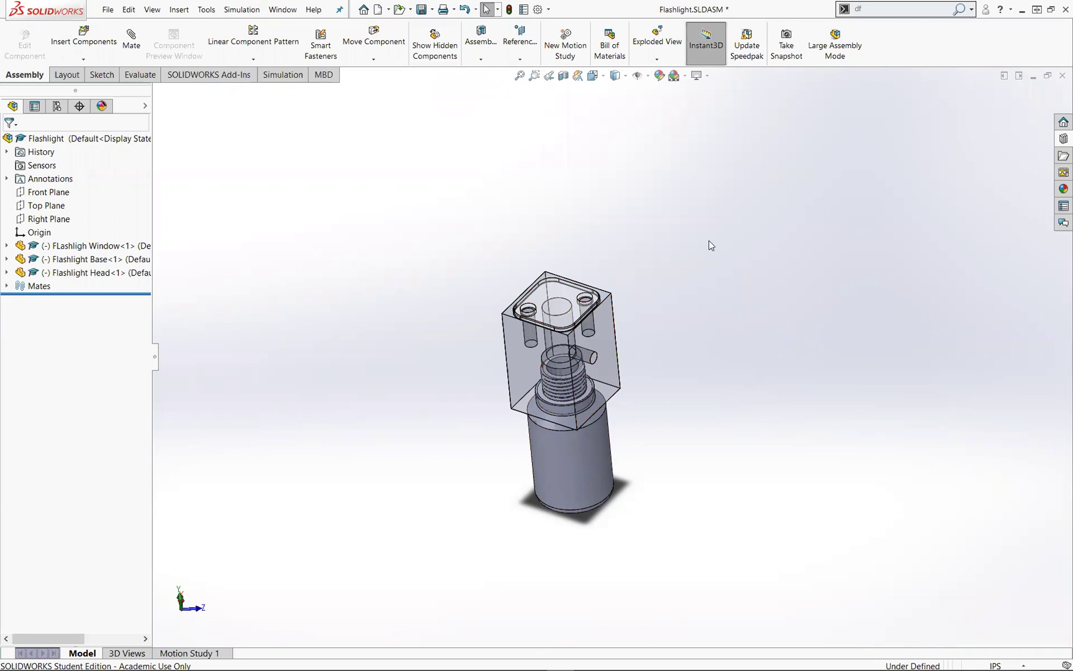
left_click(323, 48)
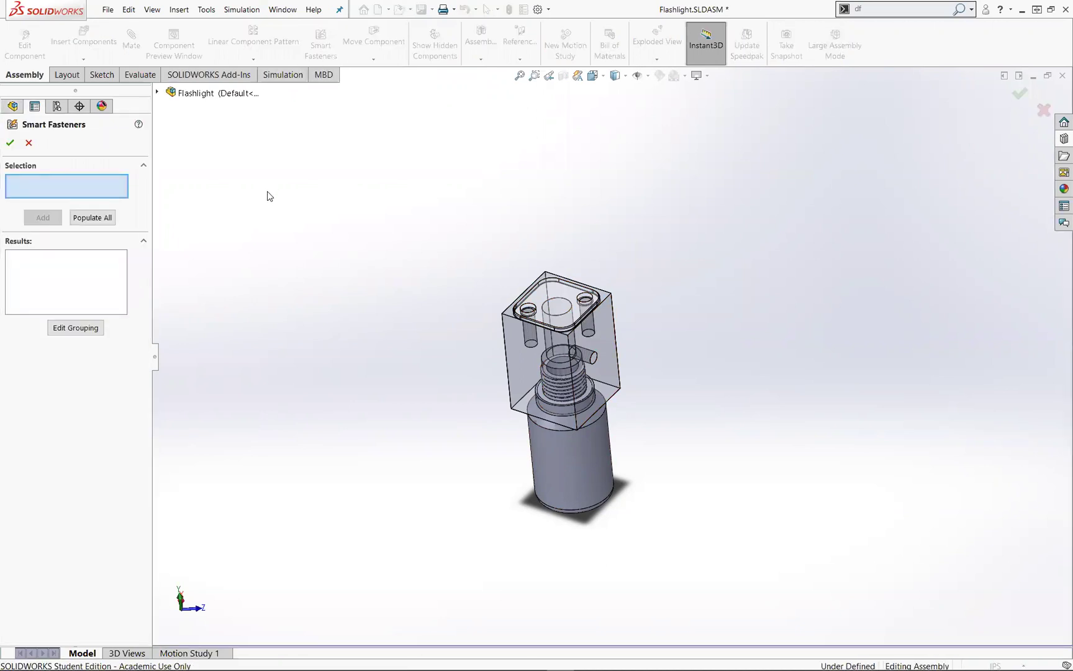
left_click(593, 359)
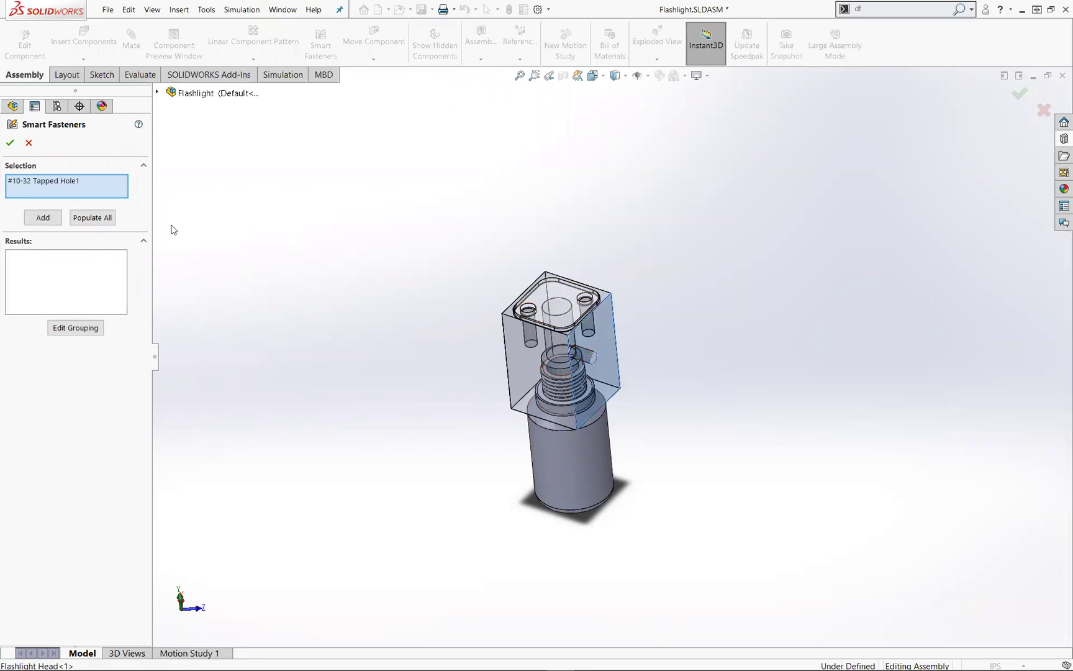
left_click(58, 218)
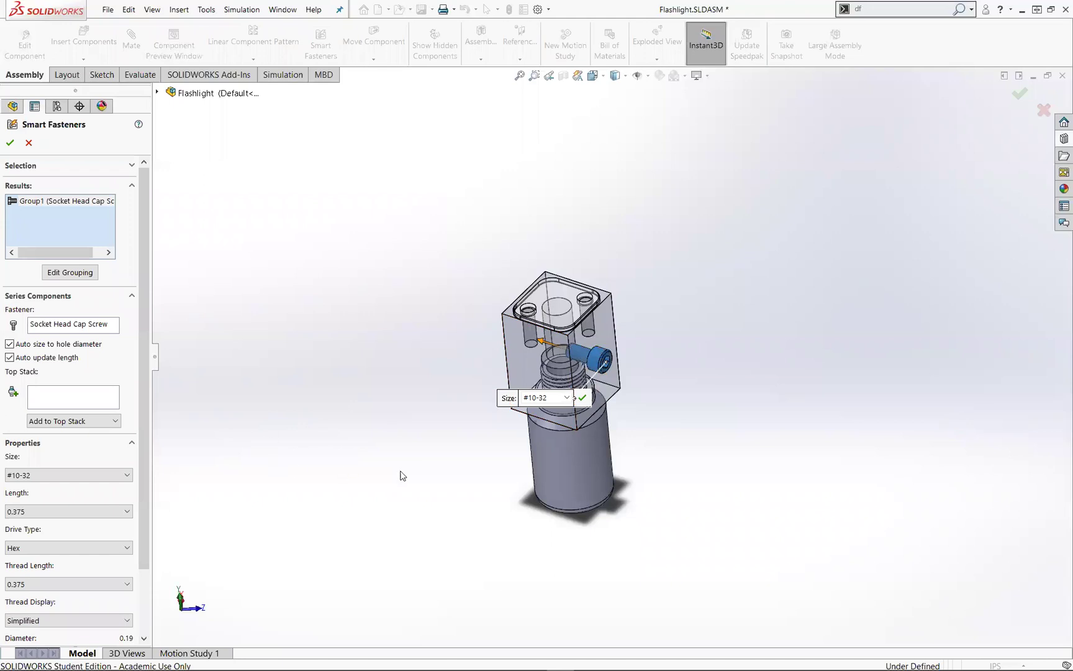
Put a narrow flat washer in the screw's top stack, then cancel the trial fastener.
left_click(80, 421)
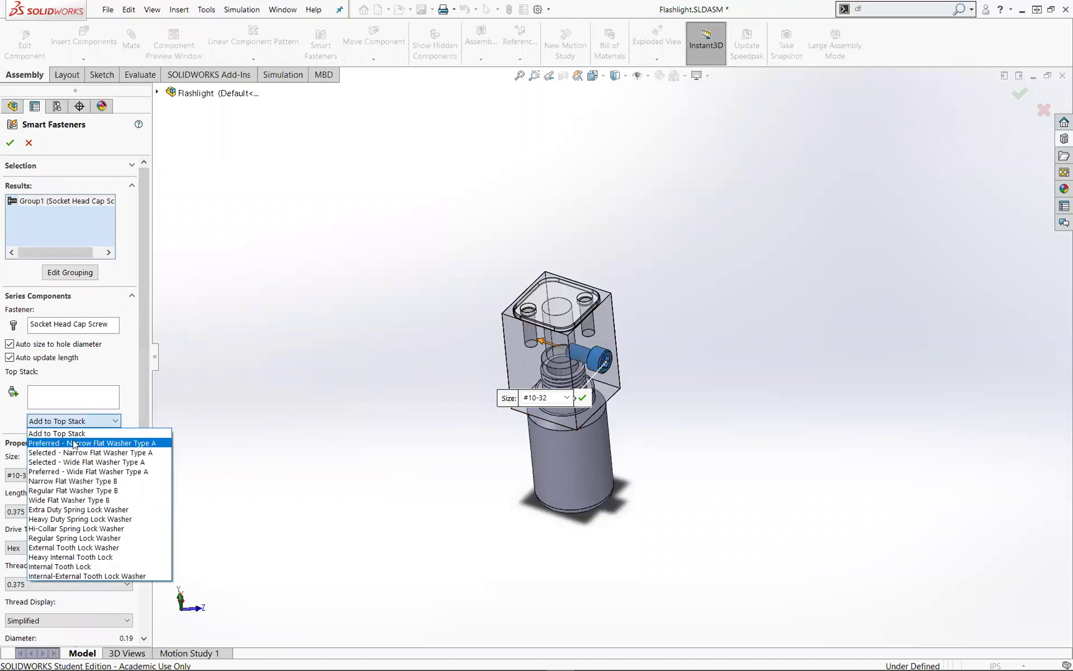
left_click(72, 440)
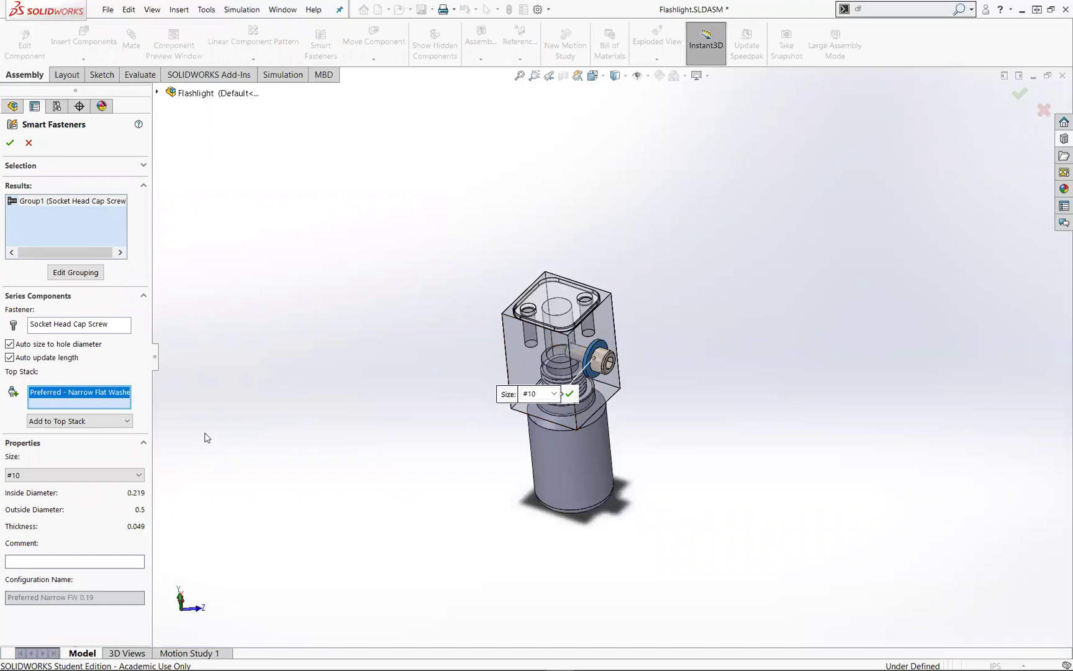
left_click(29, 143)
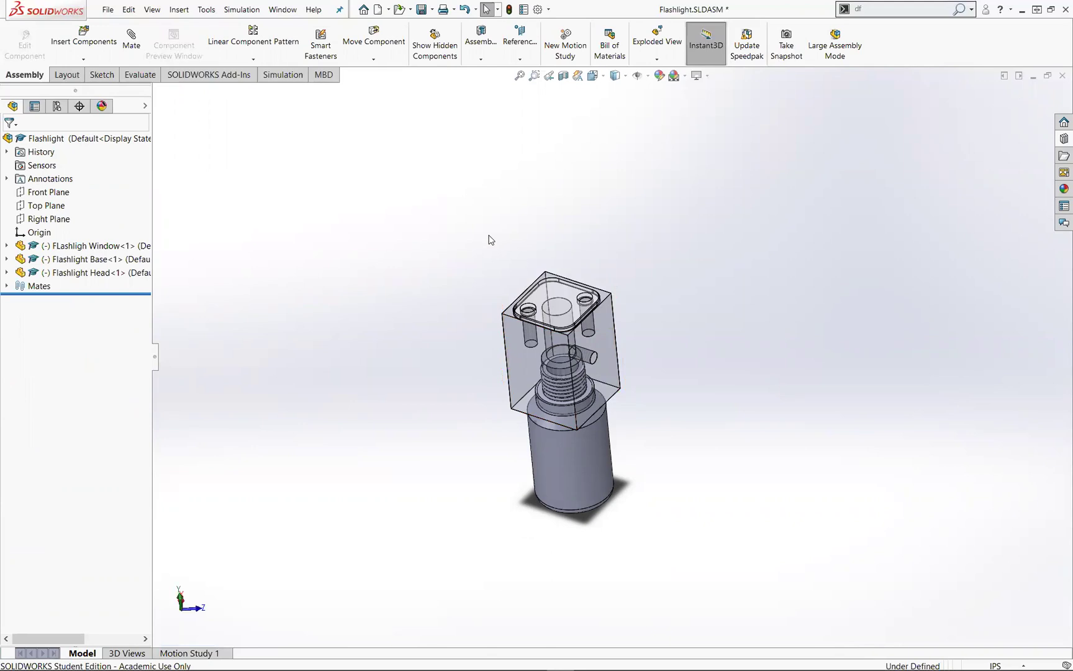
Widen the Design Library pane and browse Toolbox hole standards to ANSI Inch.
left_click(1063, 139)
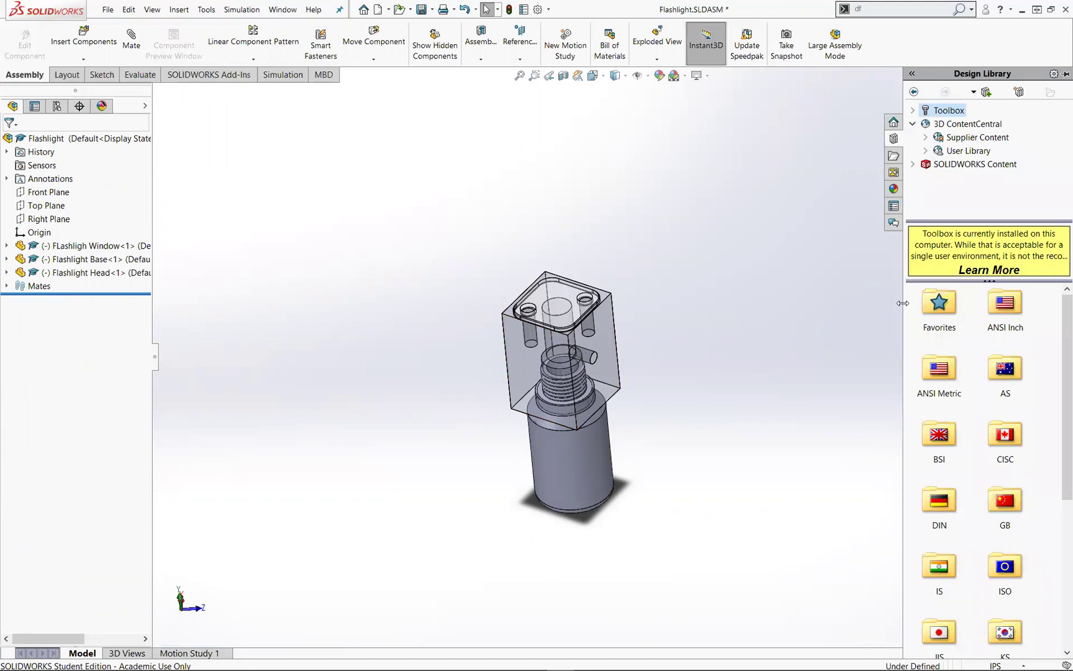
left_click_drag(903, 303, 764, 303)
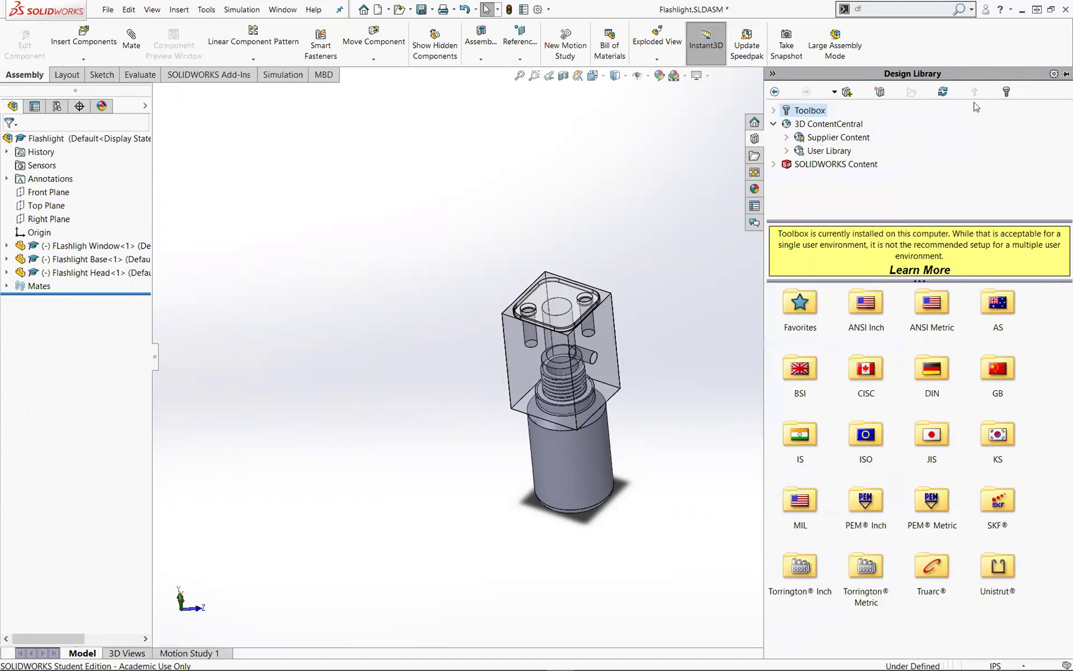
left_click(1008, 92)
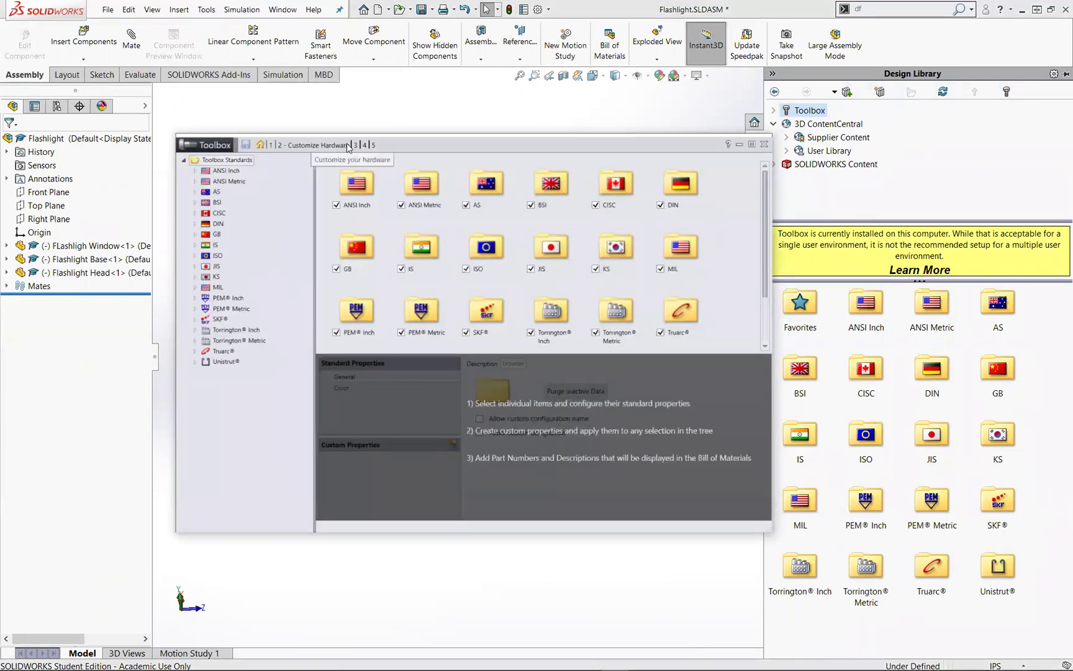
left_click(271, 145)
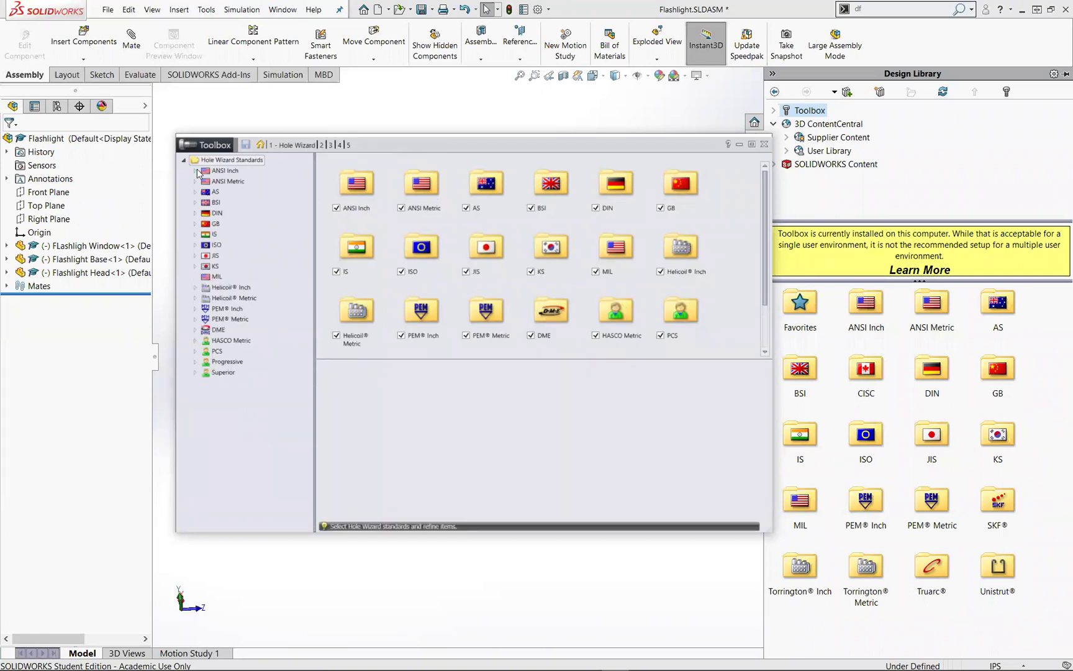
double_click(340, 190)
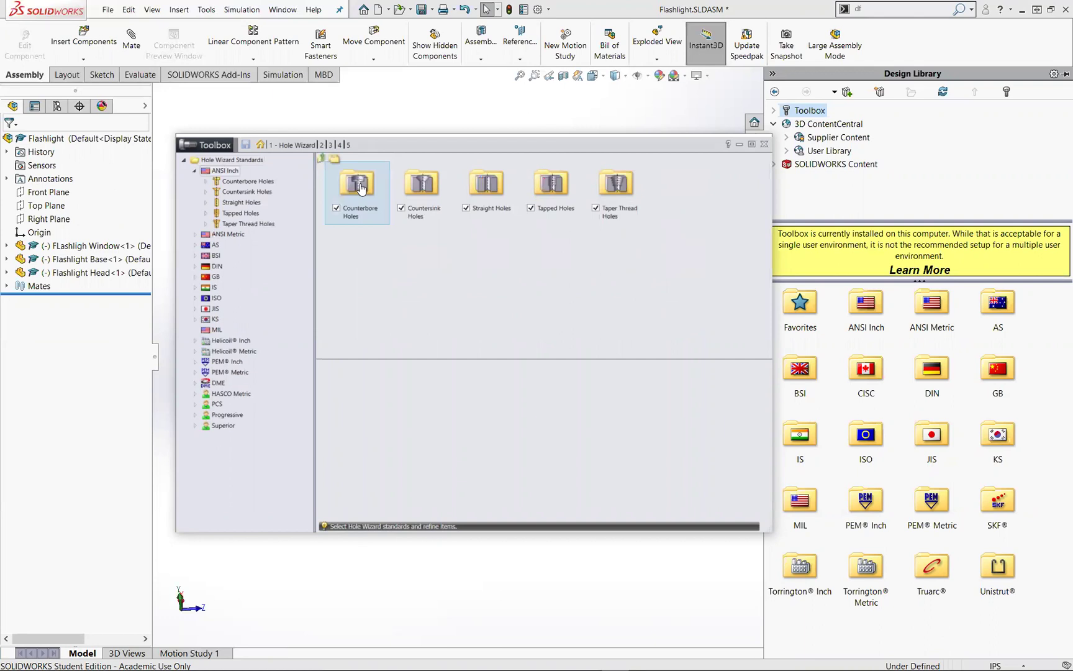
Inspect the ANSI Inch tapped hole's fastener assignment, closing Toolbox settings unchanged.
left_click(236, 212)
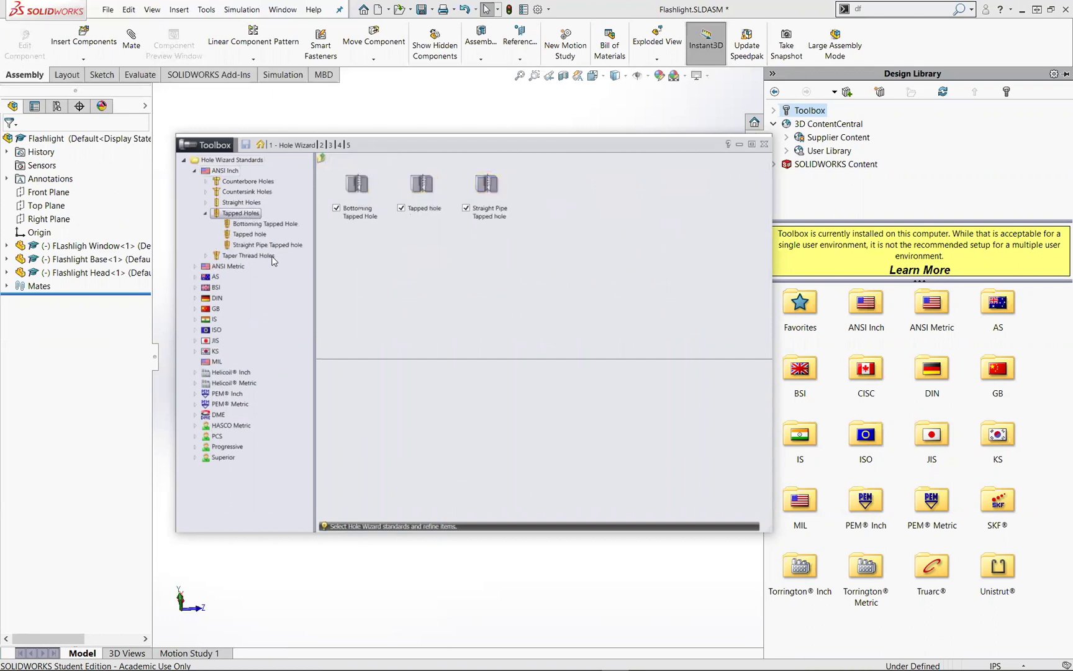
left_click(247, 234)
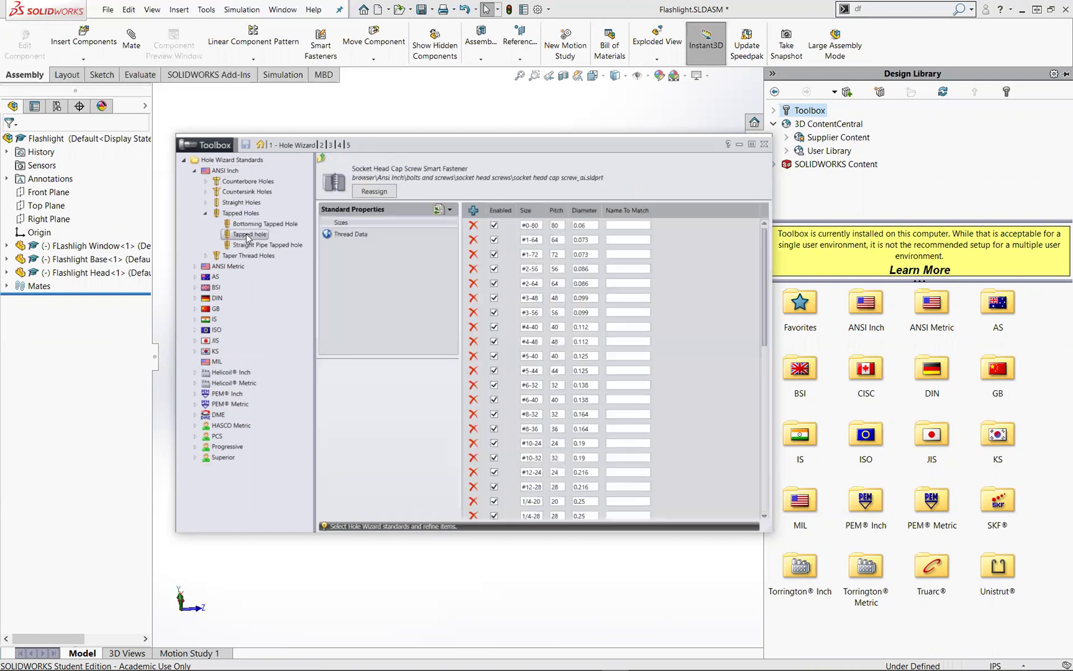
left_click(384, 193)
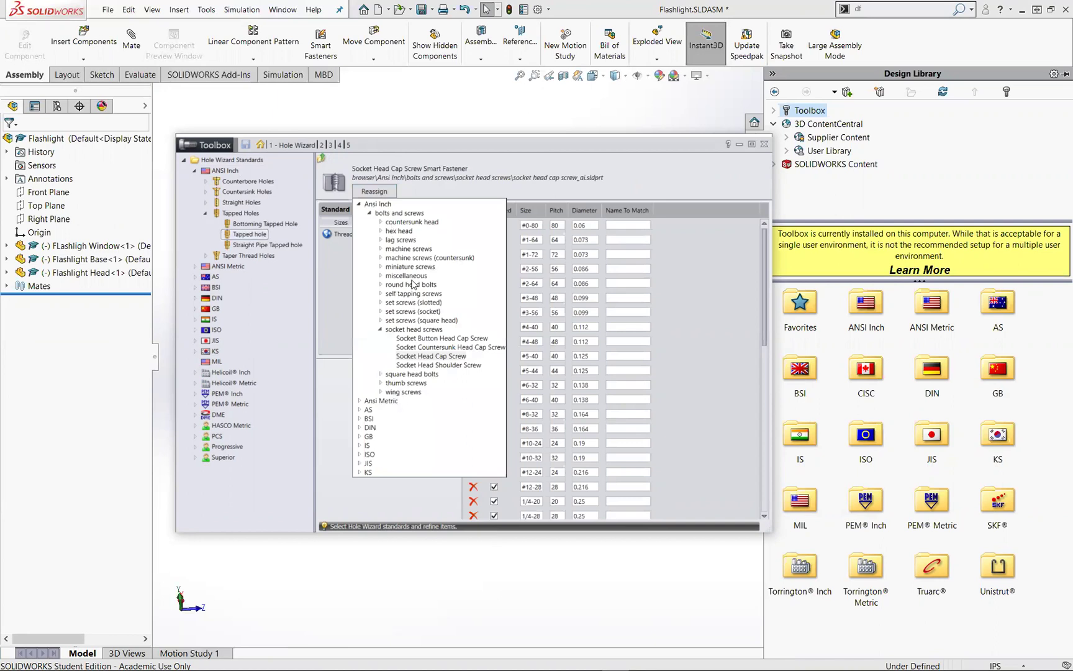
left_click(336, 376)
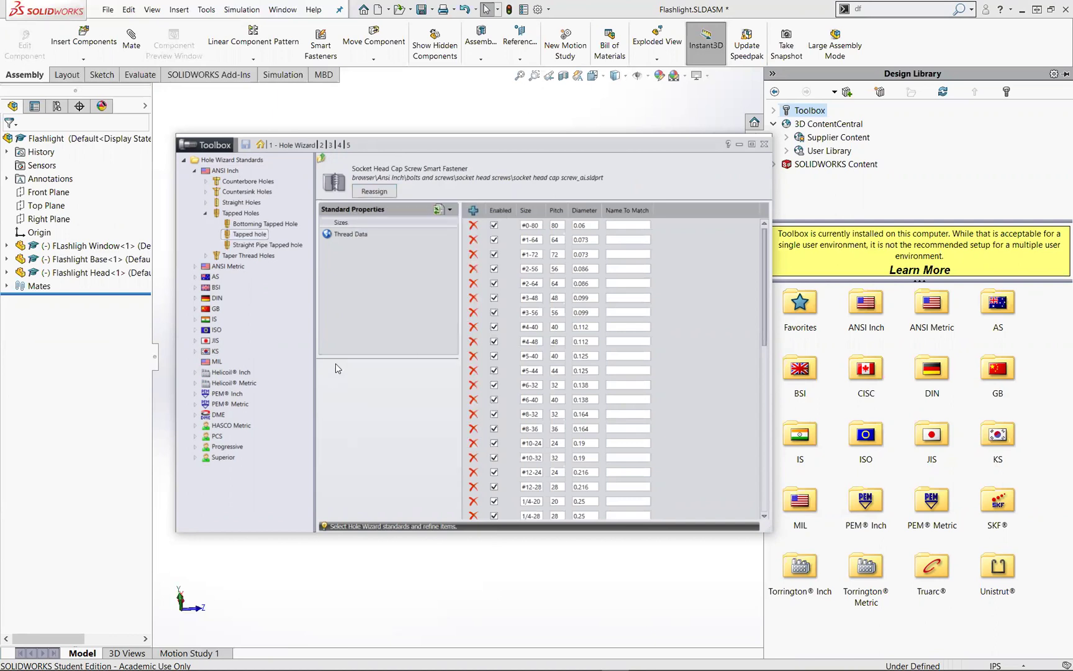
left_click(765, 144)
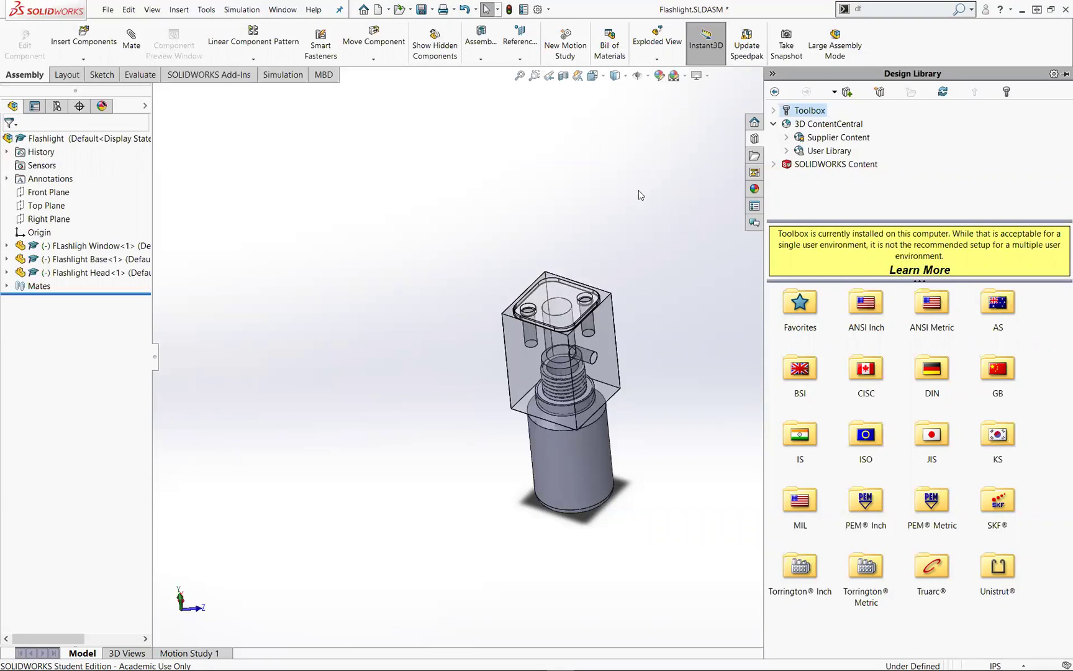
Browse Toolbox to ANSI Inch > Bolts and Screws > Machine Screws and select Pan Cross Head.
left_click(775, 110)
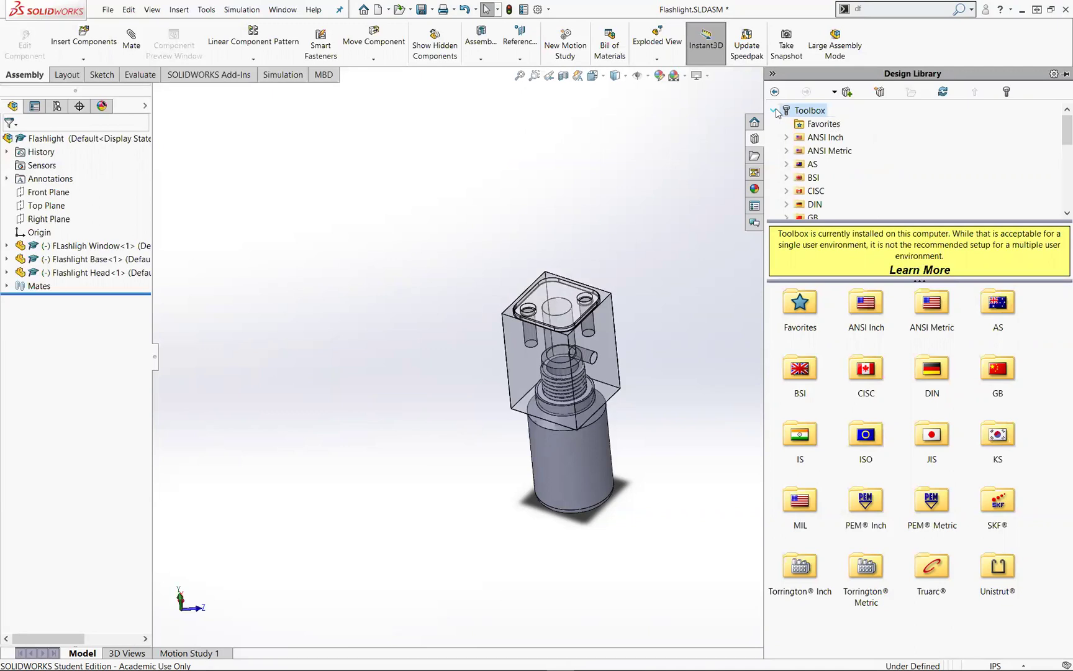
double_click(863, 303)
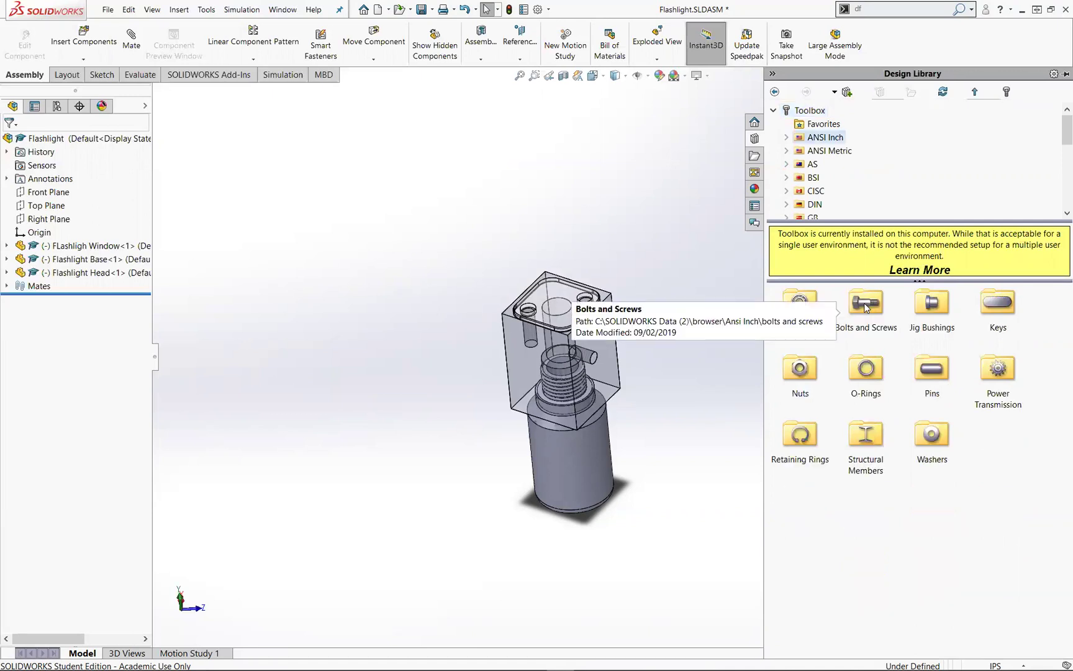
double_click(875, 311)
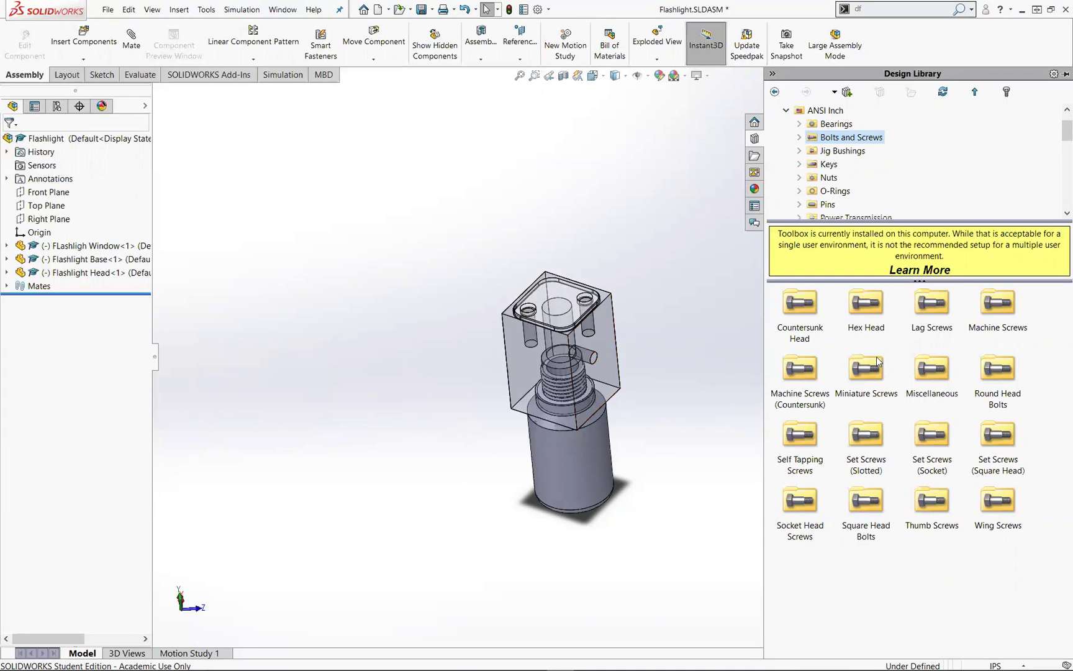
double_click(999, 305)
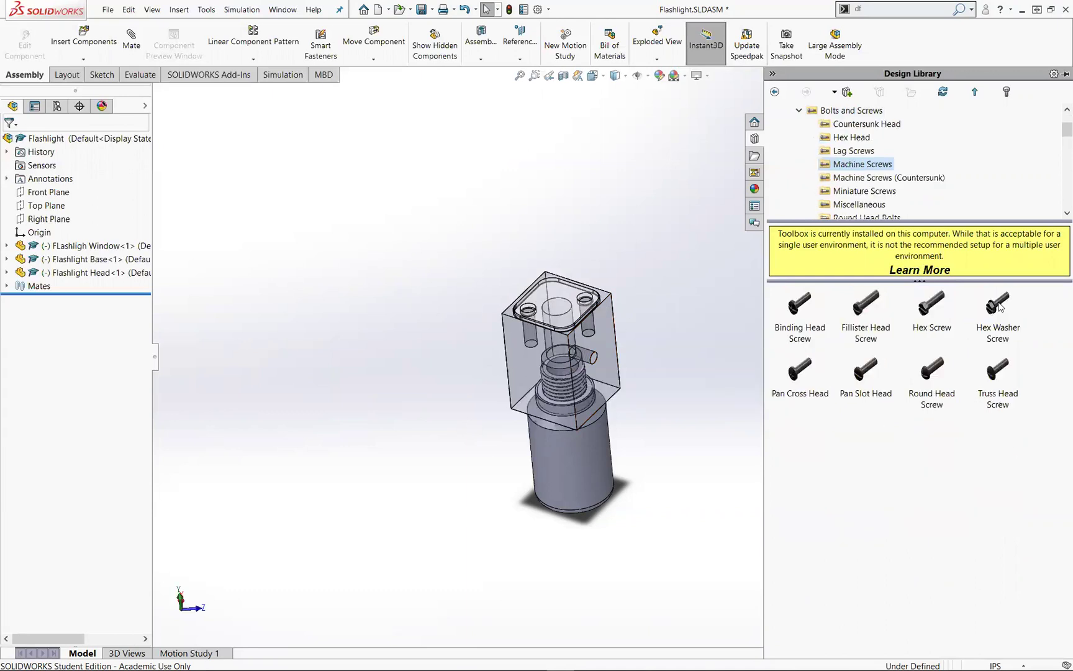
left_click(799, 376)
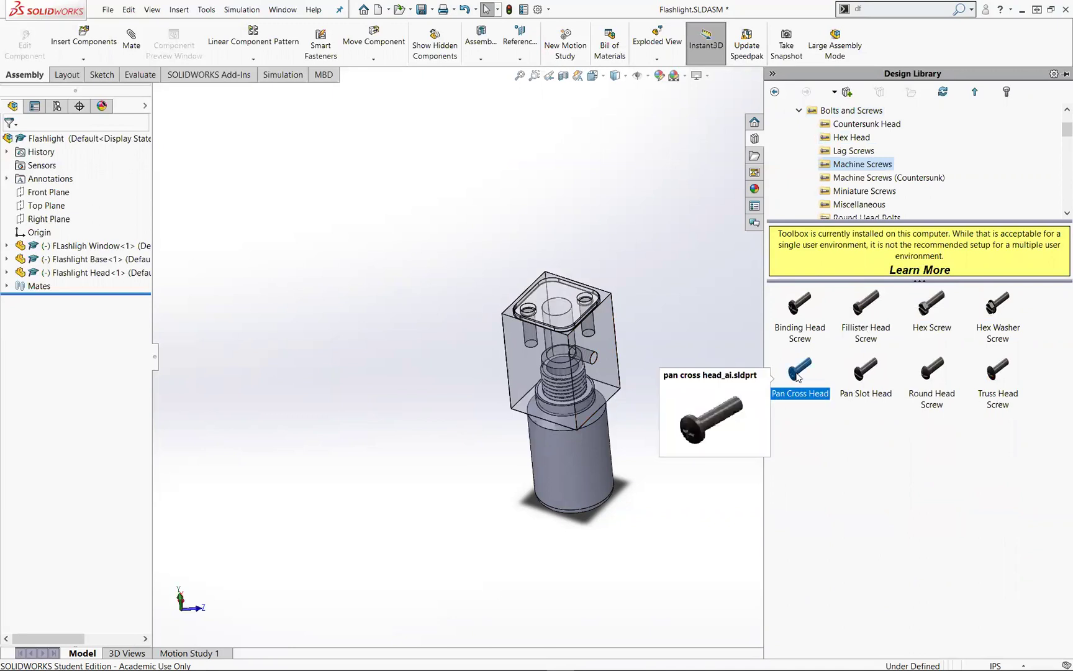
right_click(798, 378)
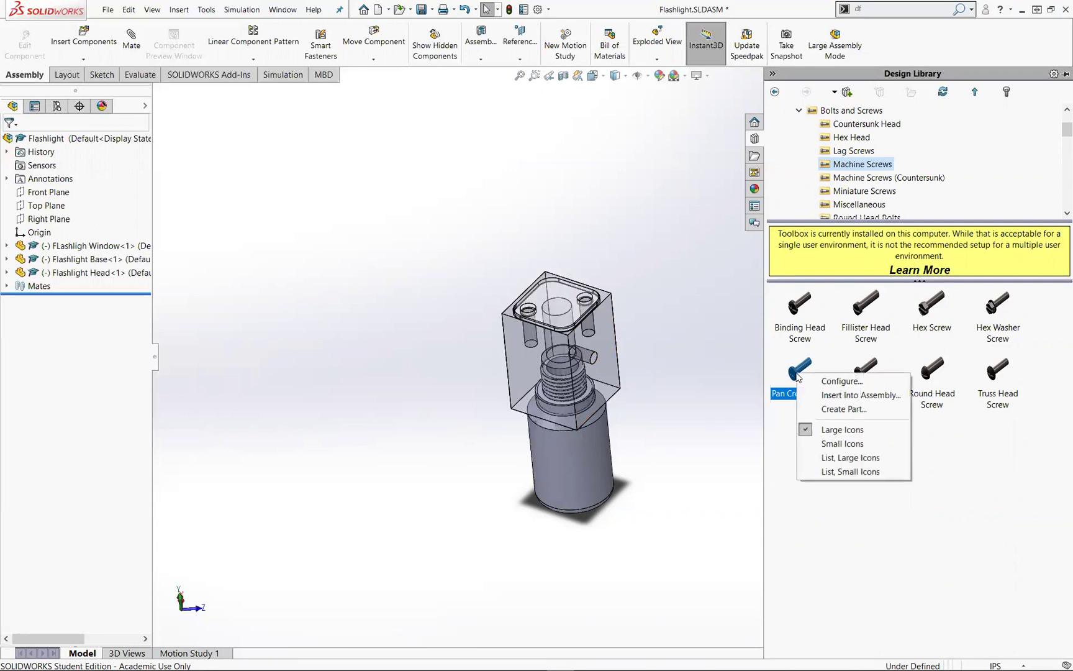
Insert a #10-32 × 0.25 Pan Cross Head screw and orbit the assembly upright.
left_click(844, 396)
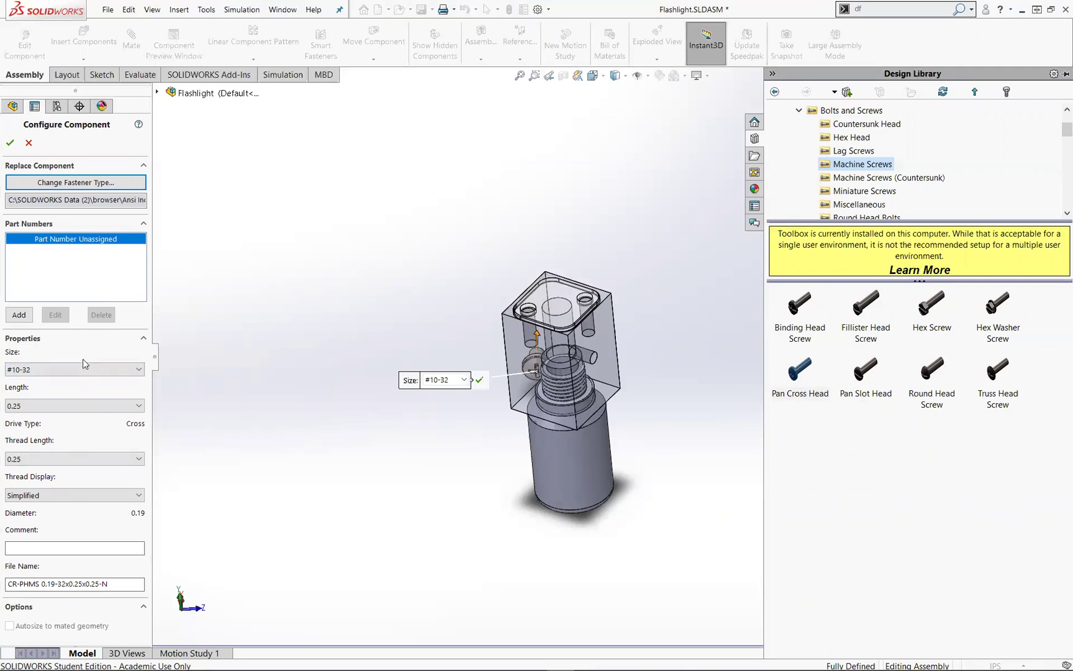
left_click(20, 372)
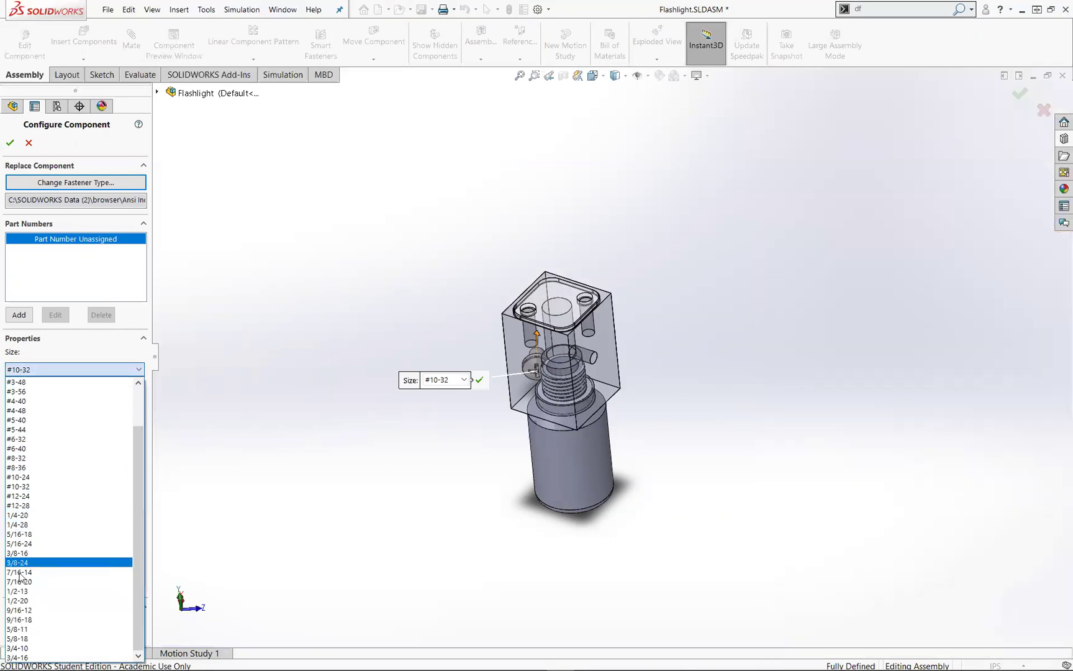
left_click(44, 354)
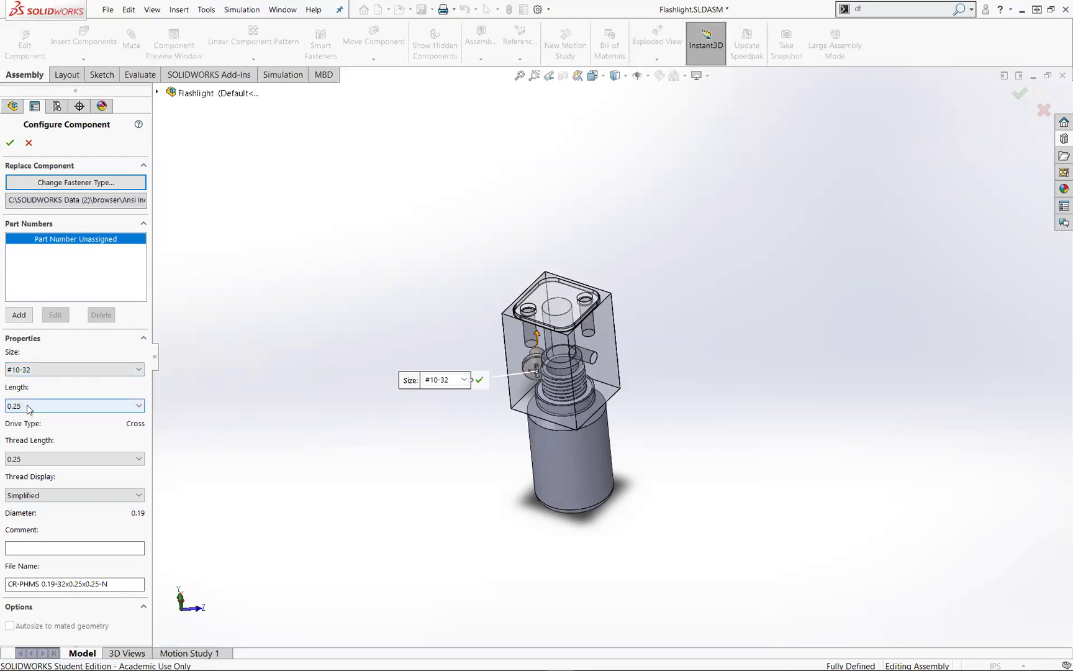
middle_click_drag(340, 413, 433, 347)
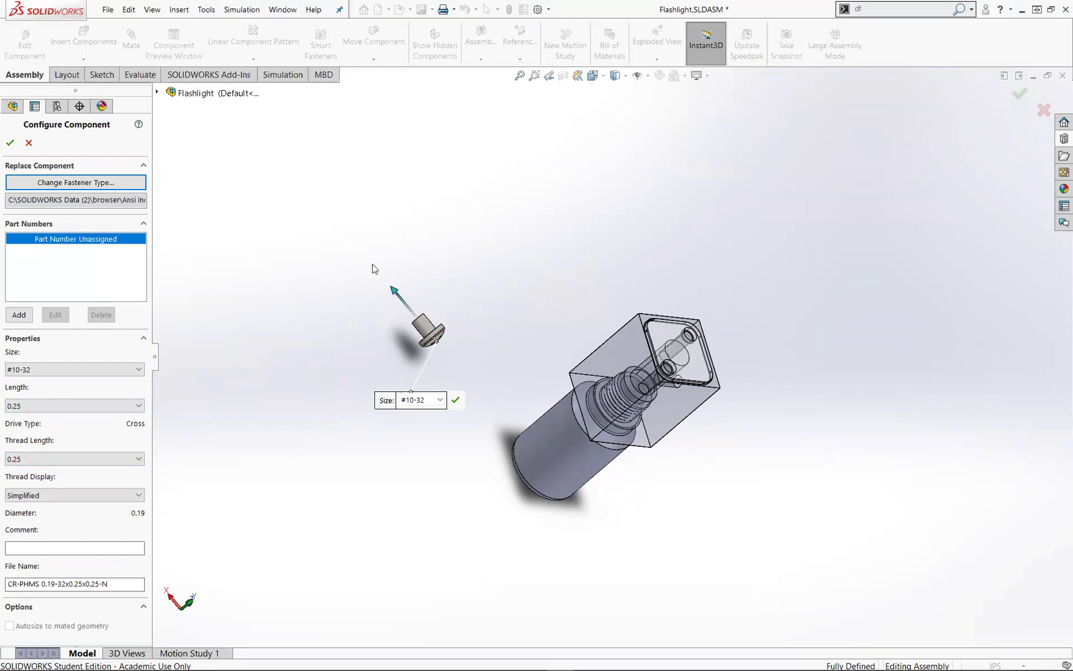
left_click(10, 142)
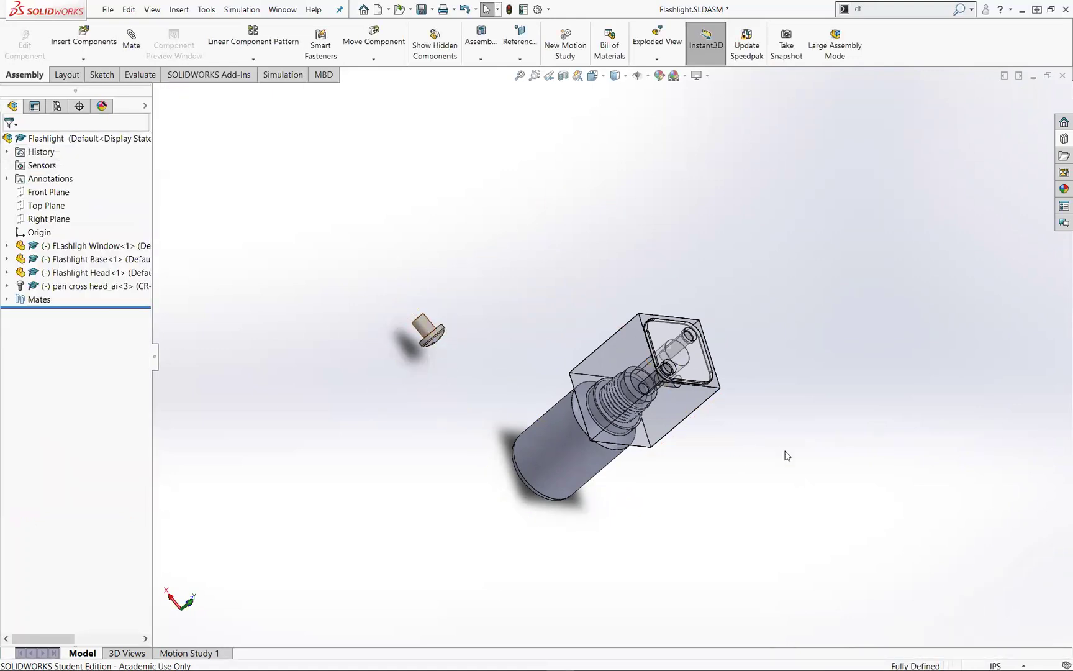
middle_click_drag(807, 459, 555, 366)
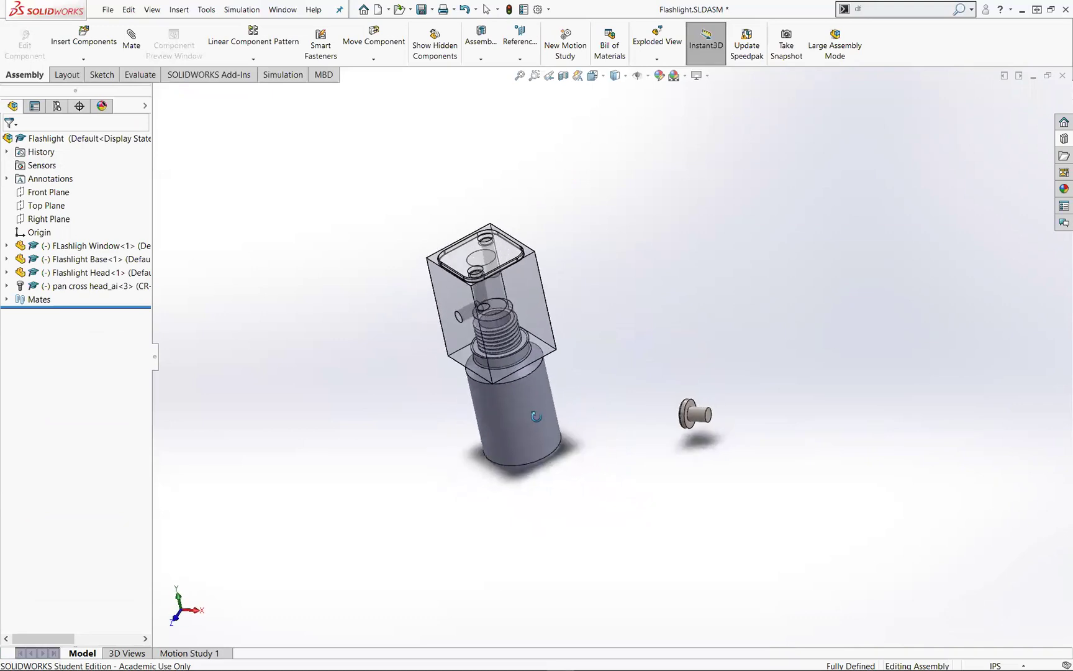
left_click(1059, 138)
Create a standalone #10-32 × 0.25 pan cross head screw part and view it.
right_click(807, 369)
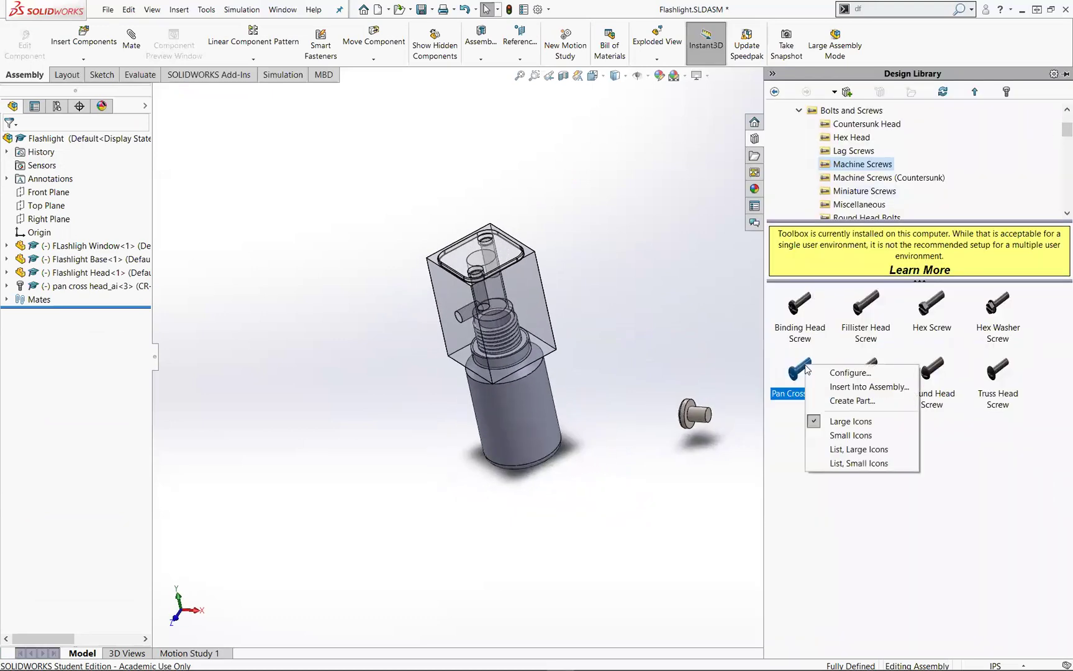
left_click(827, 401)
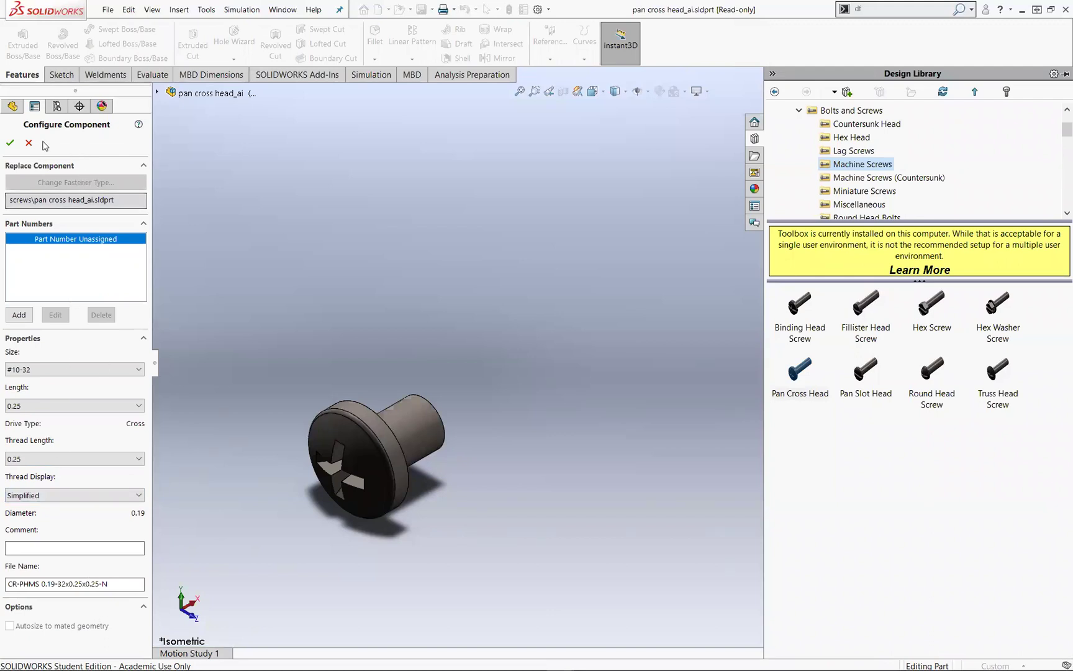
left_click(18, 143)
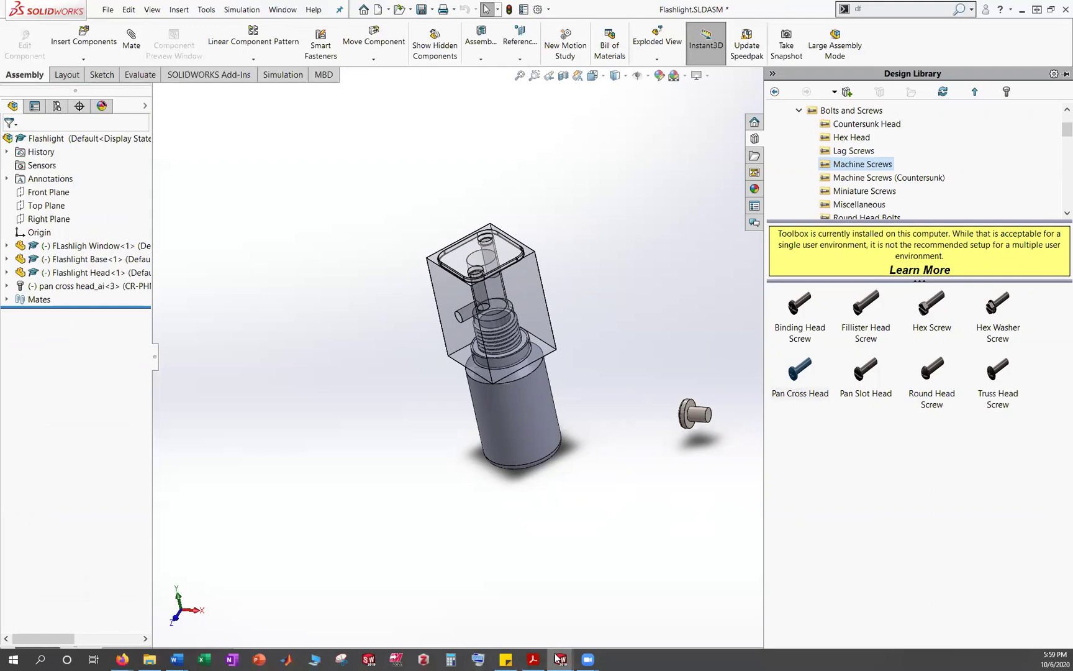
mouse_move(560, 659)
left_click(614, 615)
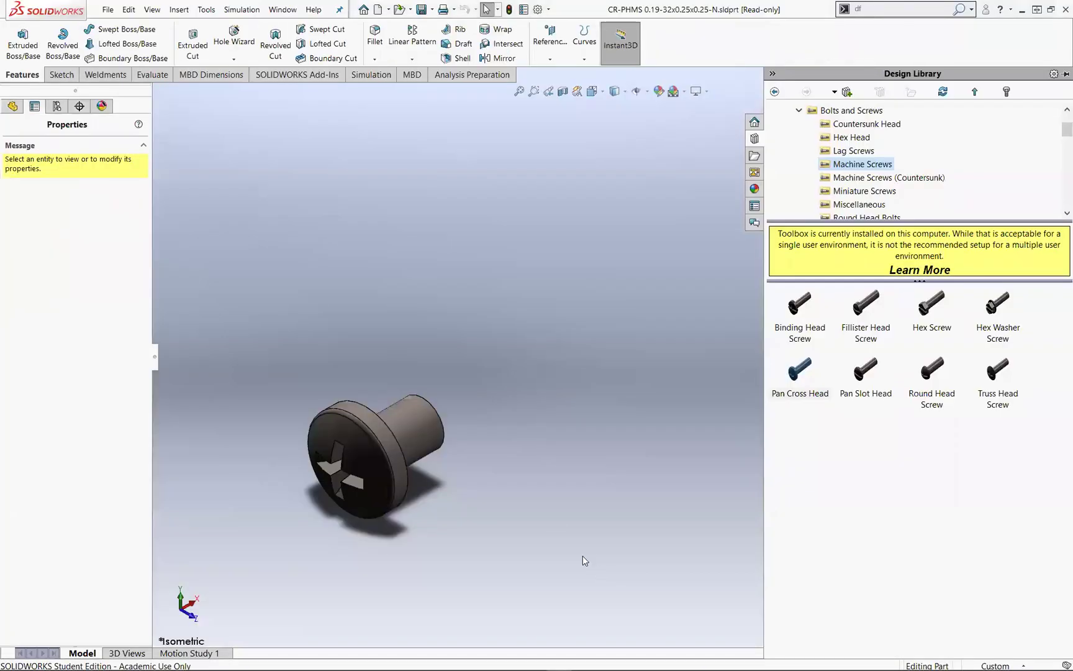
Return to the Flashlight assembly and orbit it to an upright view.
mouse_move(559, 659)
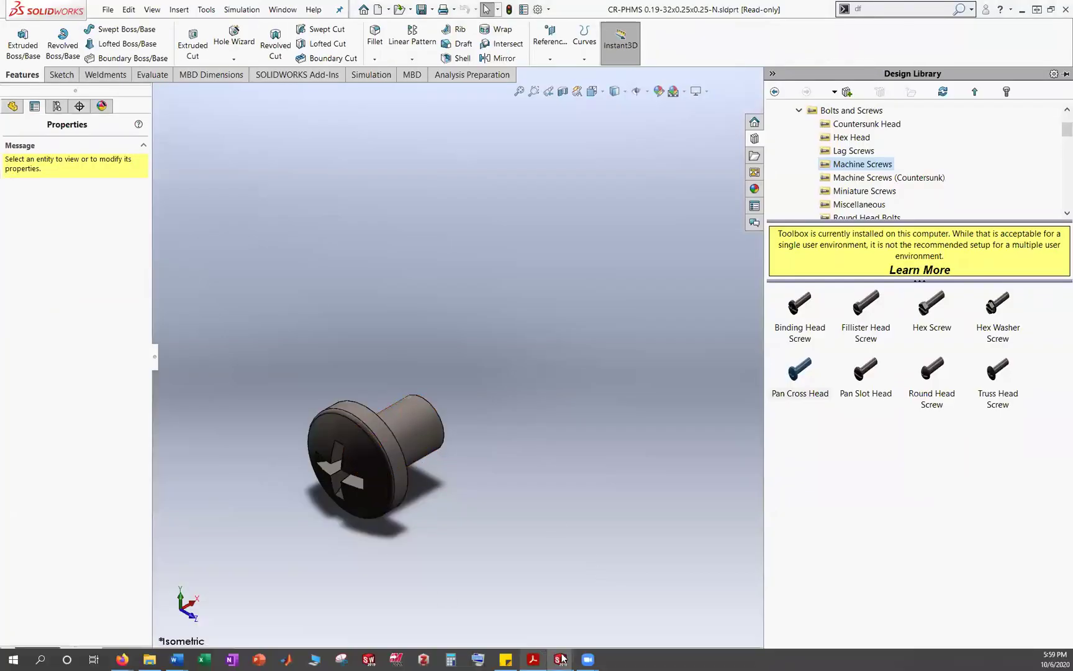
left_click(531, 623)
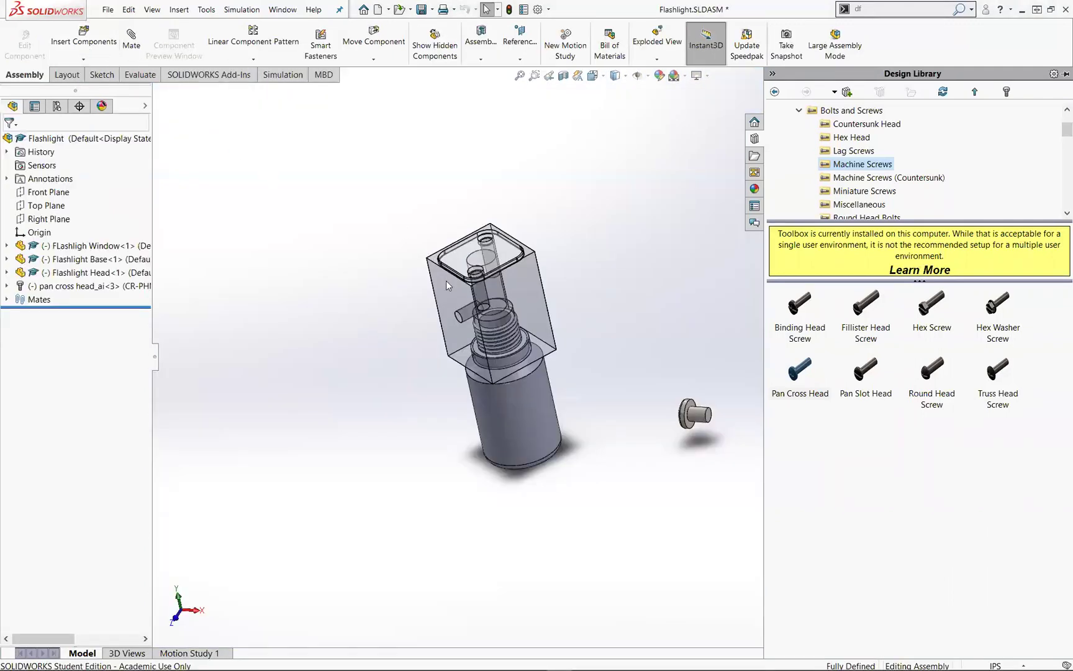
middle_click_drag(577, 496, 591, 477)
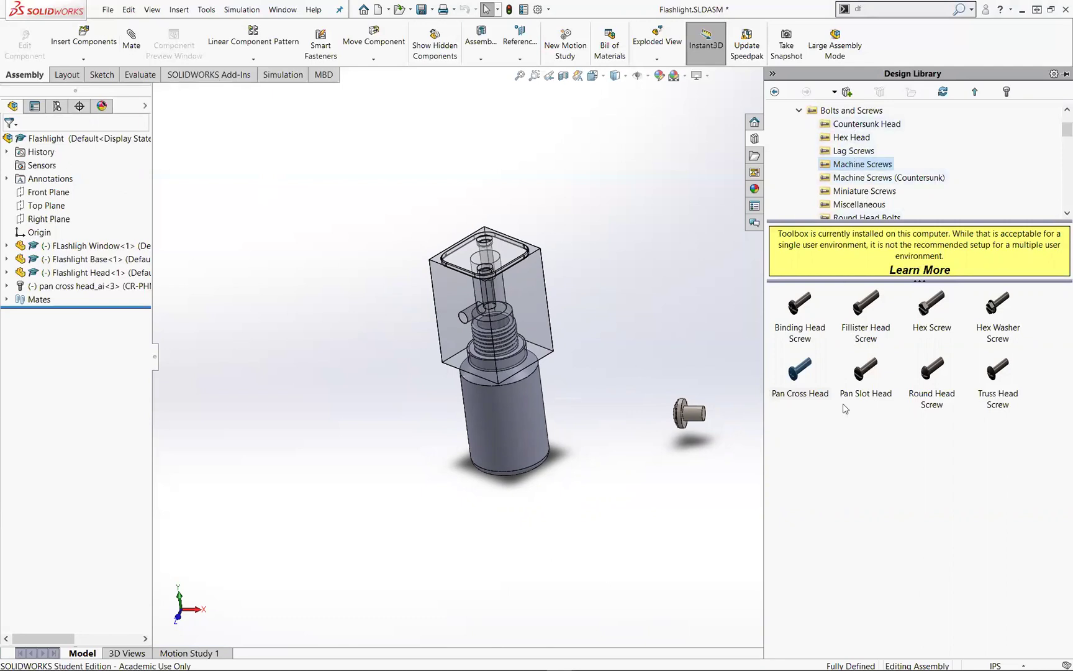
Try placing a pan slot head screw, then collapse the Bolts and Screws folder.
left_click_drag(845, 398, 743, 455)
left_click(799, 111)
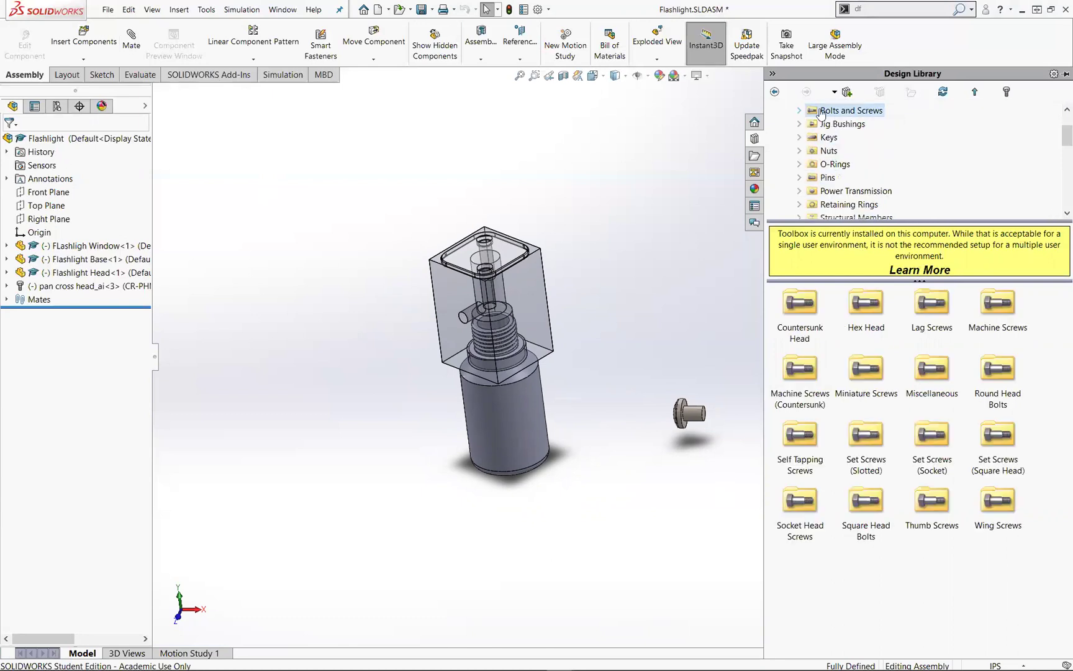
scroll(833, 180, "down", 1)
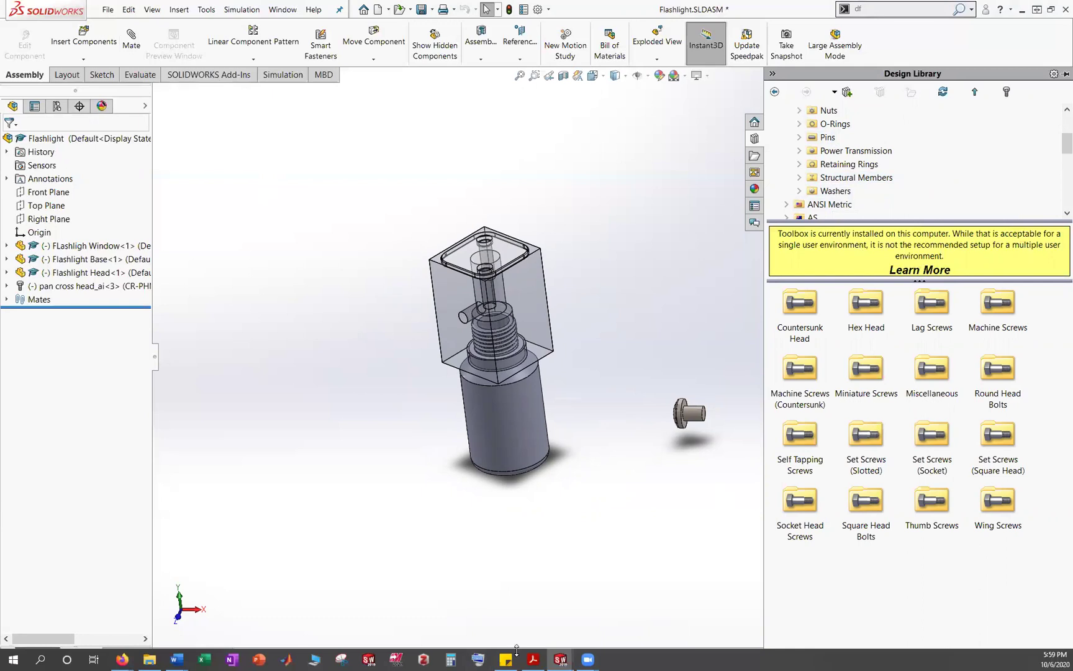
left_click(122, 659)
Open McMaster-Carr's Zinc-Plated Steel Pan Head Phillips Screws page for the 10-24 × 1/4" screw.
left_click(166, 624)
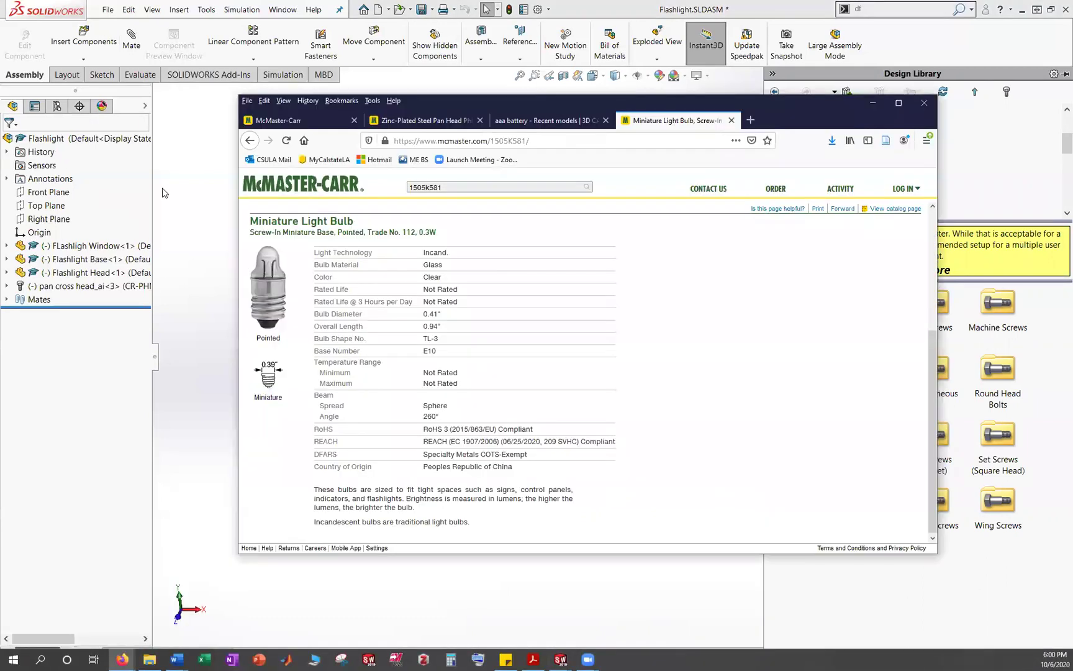
left_click(274, 120)
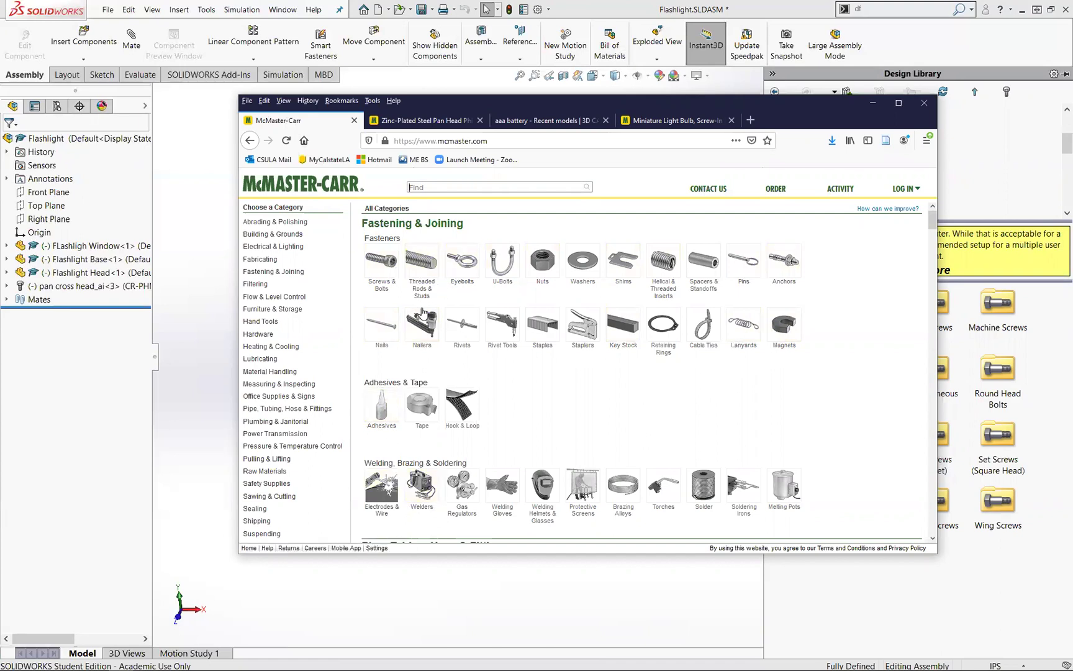
left_click(428, 123)
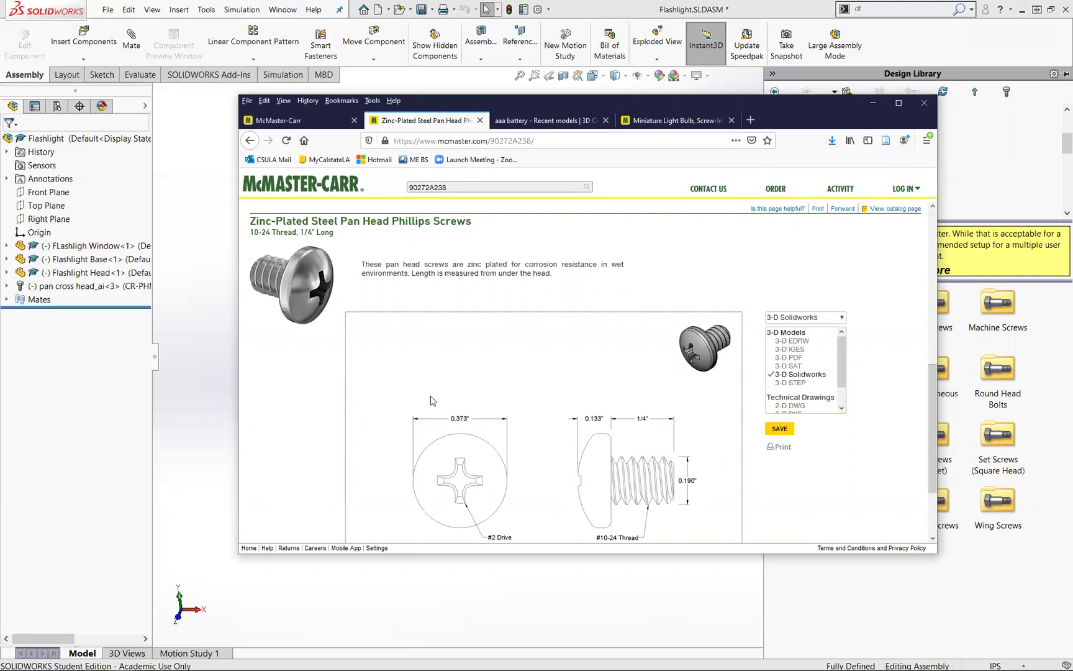
scroll(432, 398, "up", 7)
scroll(444, 390, "down", 9)
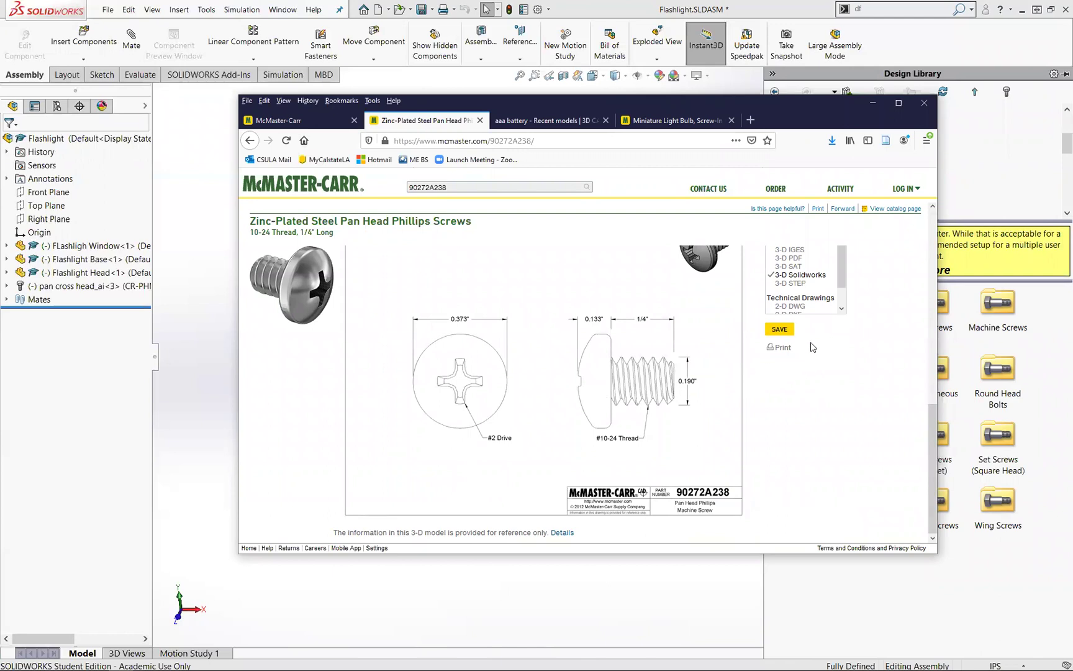
Download the 90272A238 screw's 3-D SOLIDWORKS model and open it in SOLIDWORKS.
left_click(780, 330)
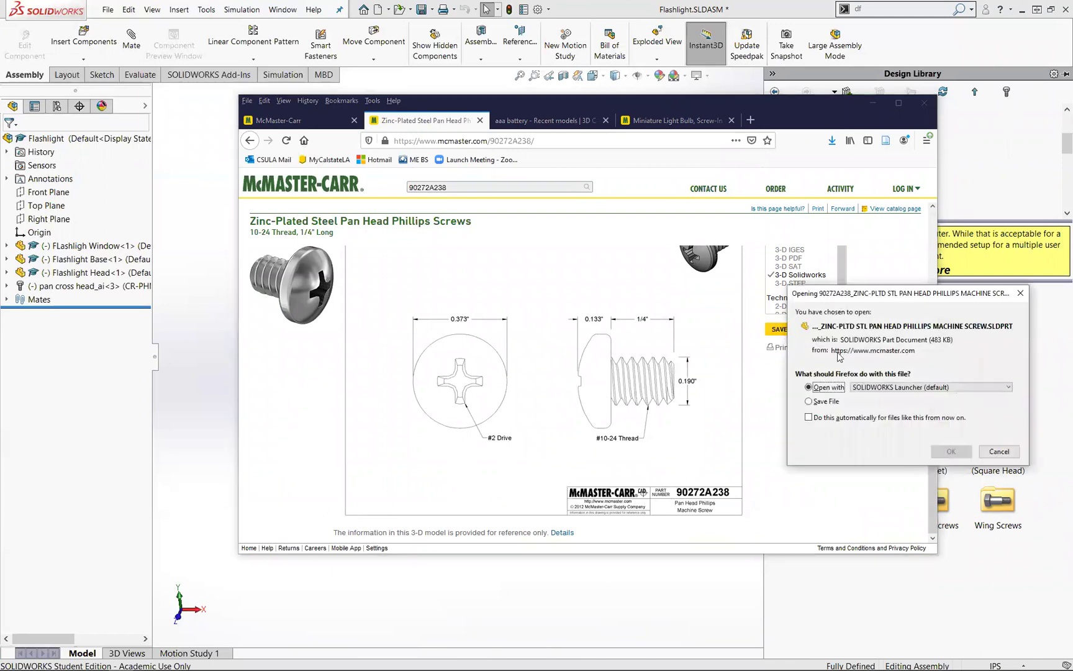
left_click(951, 451)
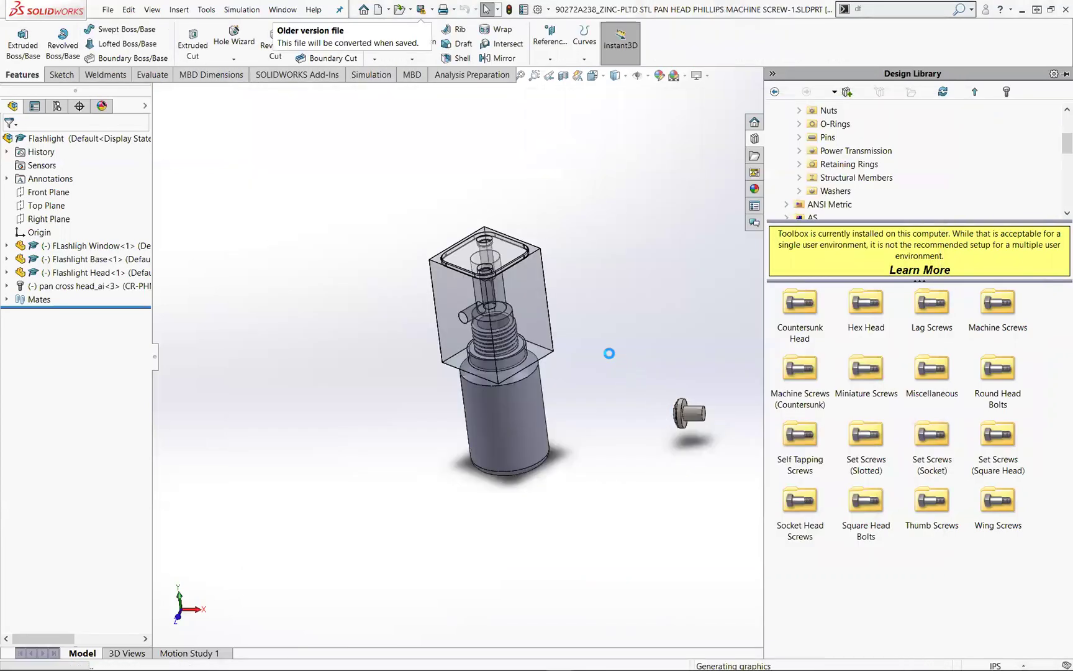
scroll(590, 458, "down", 3)
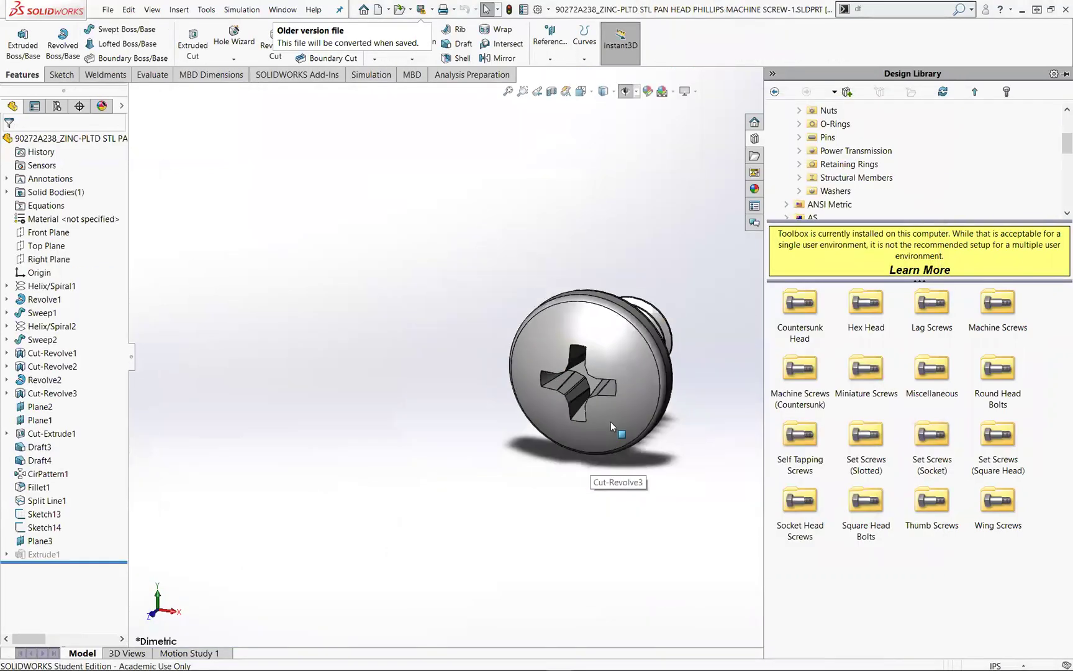
middle_click_drag(617, 420, 559, 423)
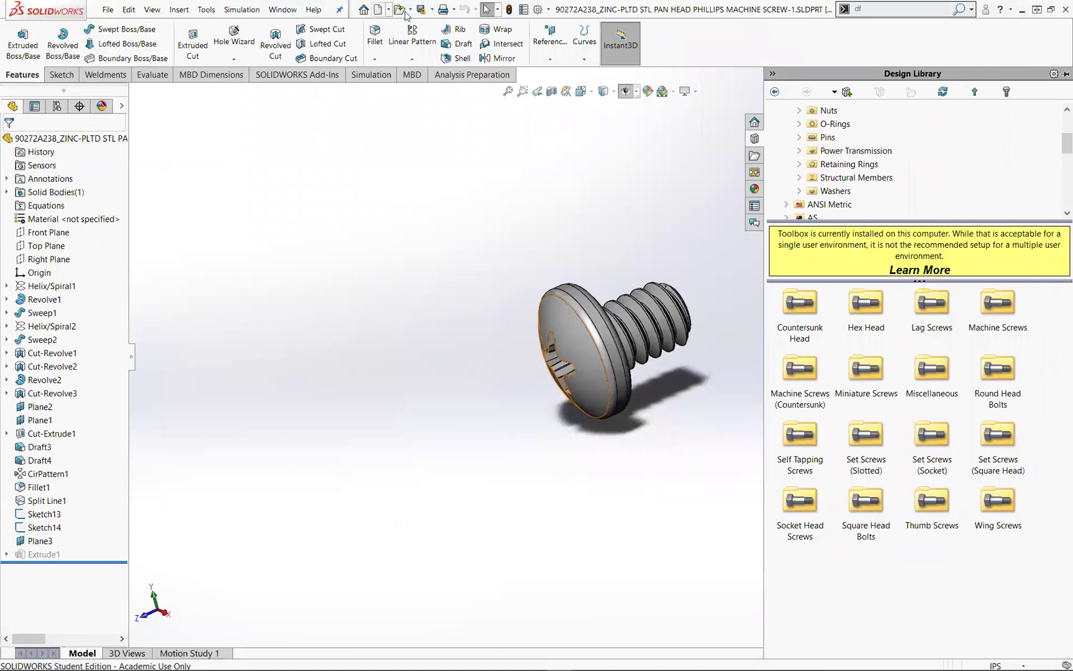
Save the screw part to the Desktop in the current version and return to the Flashlight assembly.
left_click(432, 9)
left_click(451, 38)
scroll(69, 128, "up", 5)
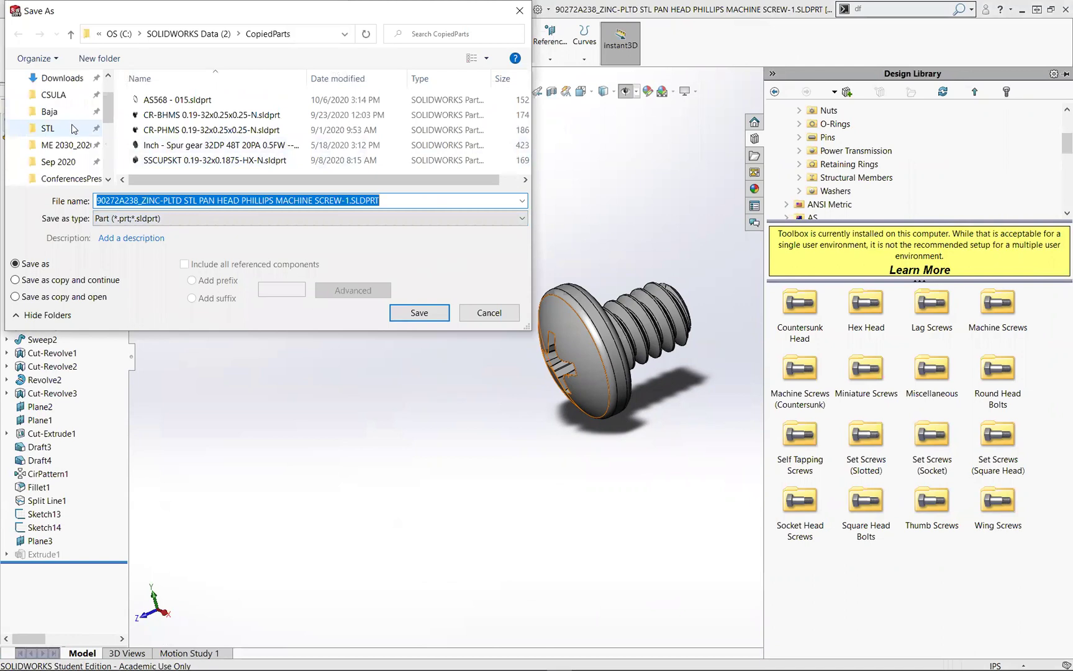
left_click(53, 105)
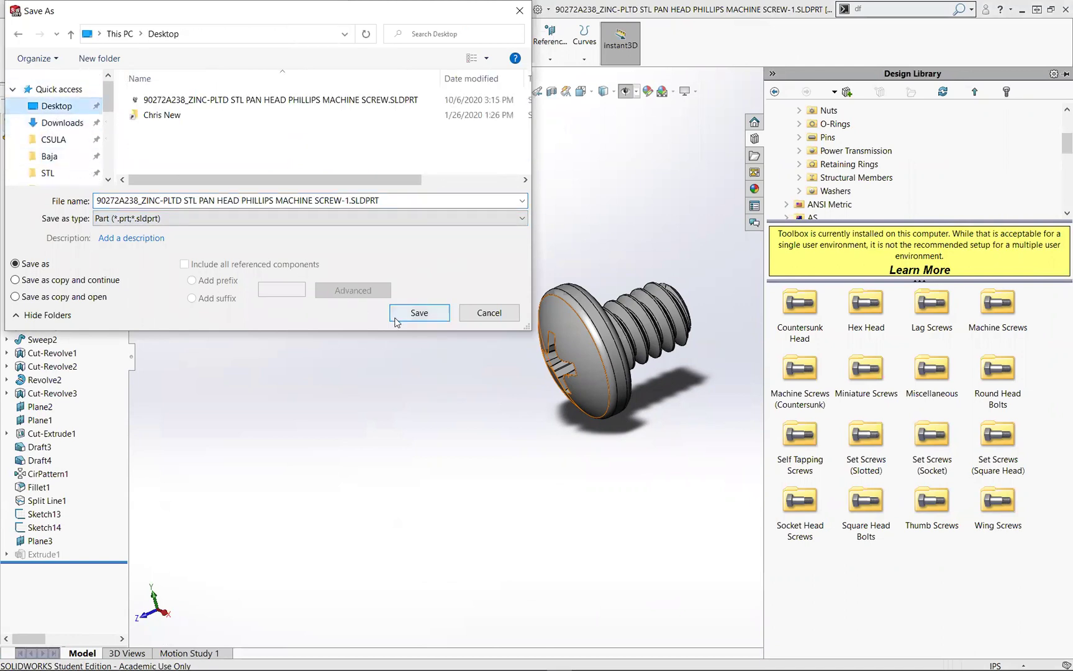
left_click(417, 318)
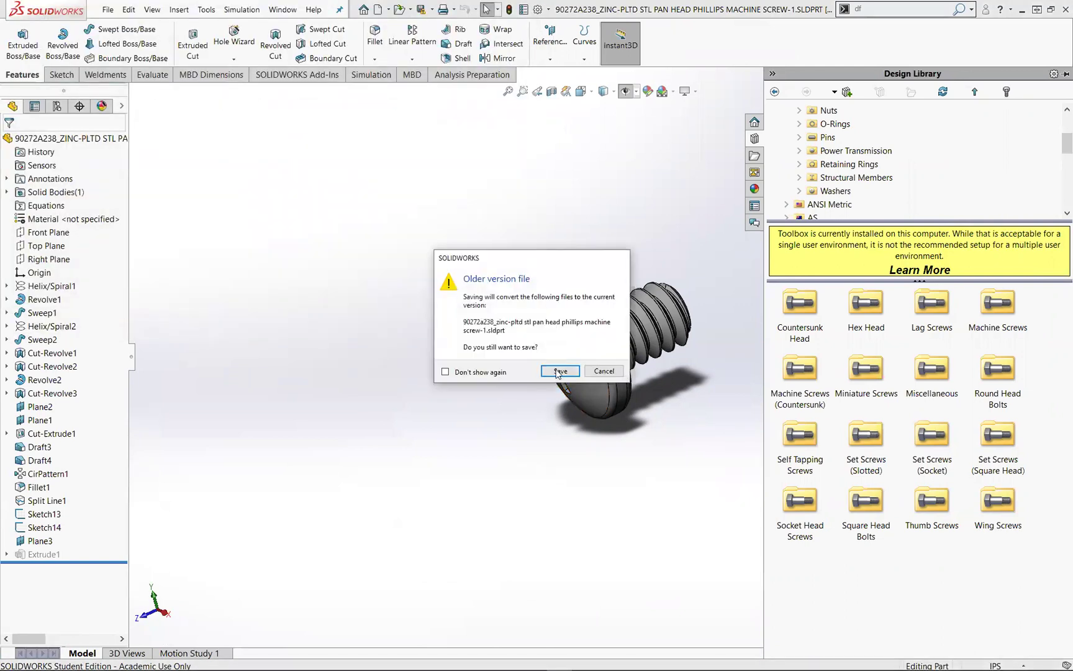
left_click(559, 371)
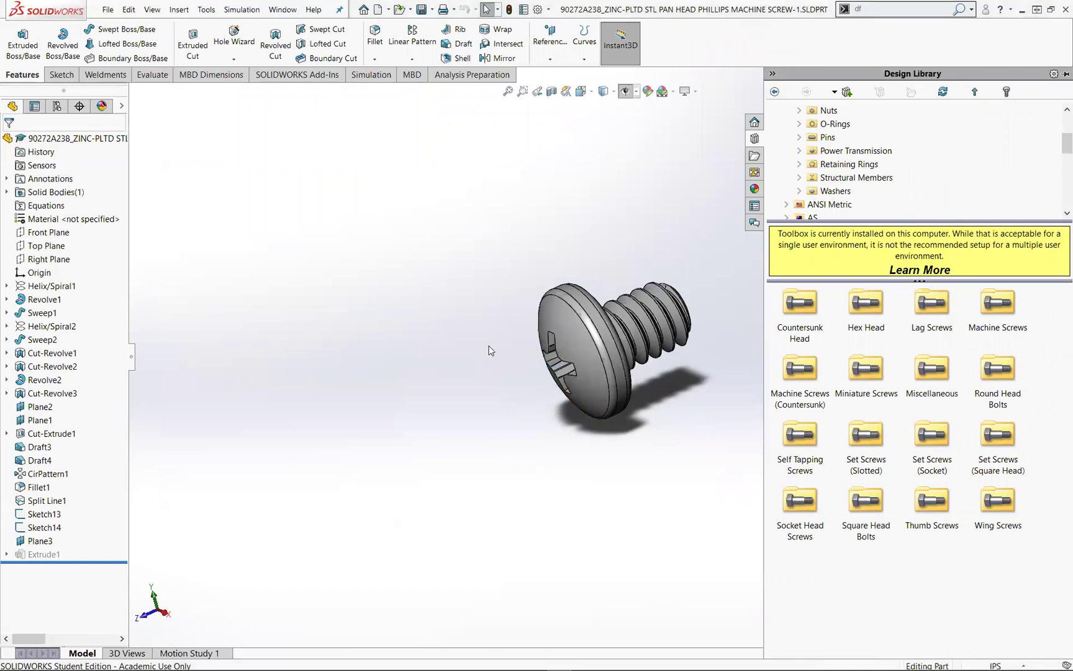
mouse_move(560, 658)
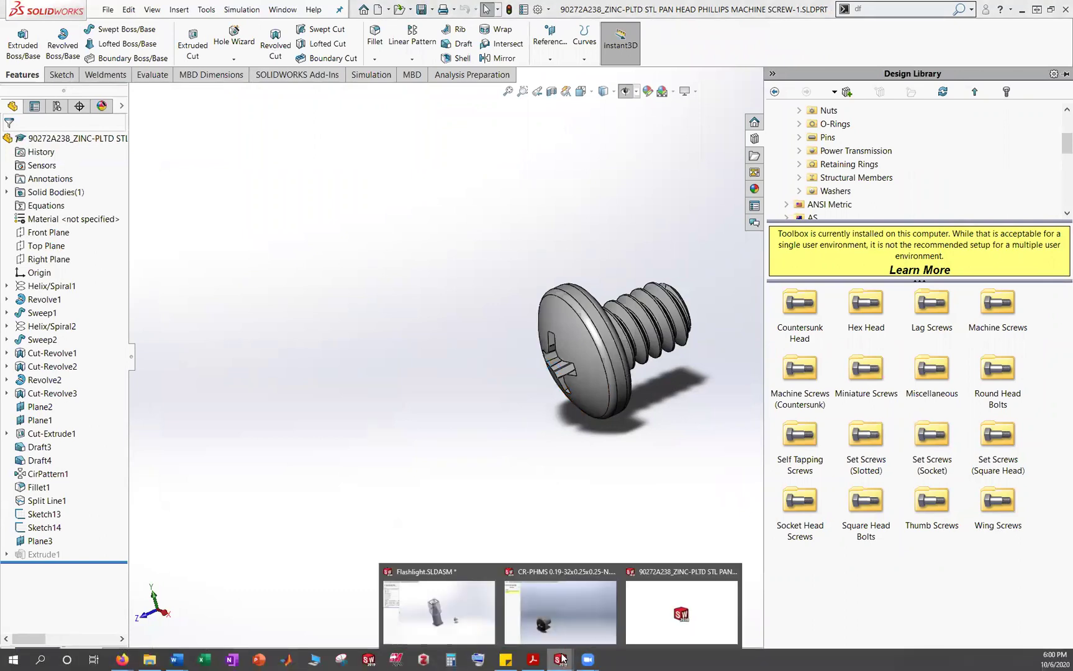
left_click(461, 617)
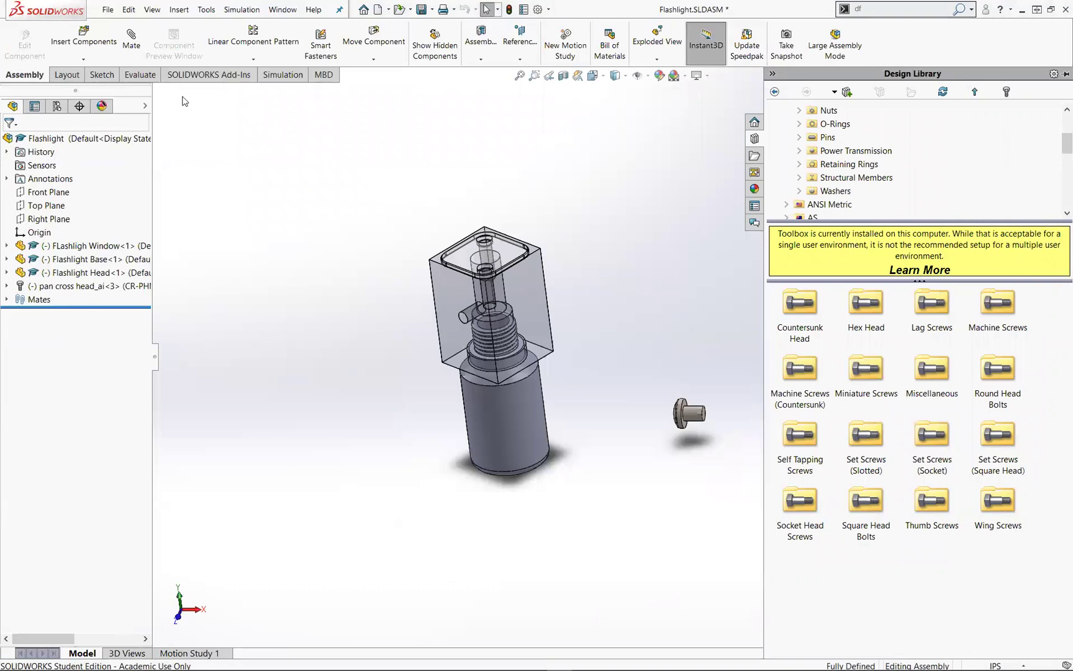
Insert the McMaster 90272A238 screw into the Flashlight assembly, placing it beside the flashlight.
left_click(94, 42)
left_click(73, 296)
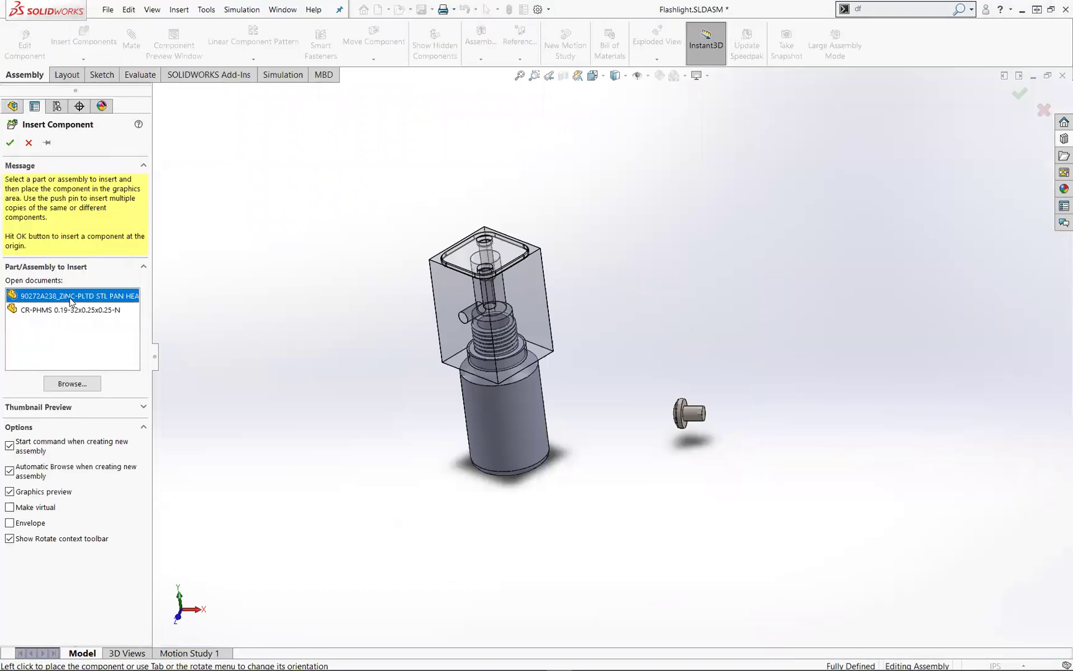
left_click(336, 392)
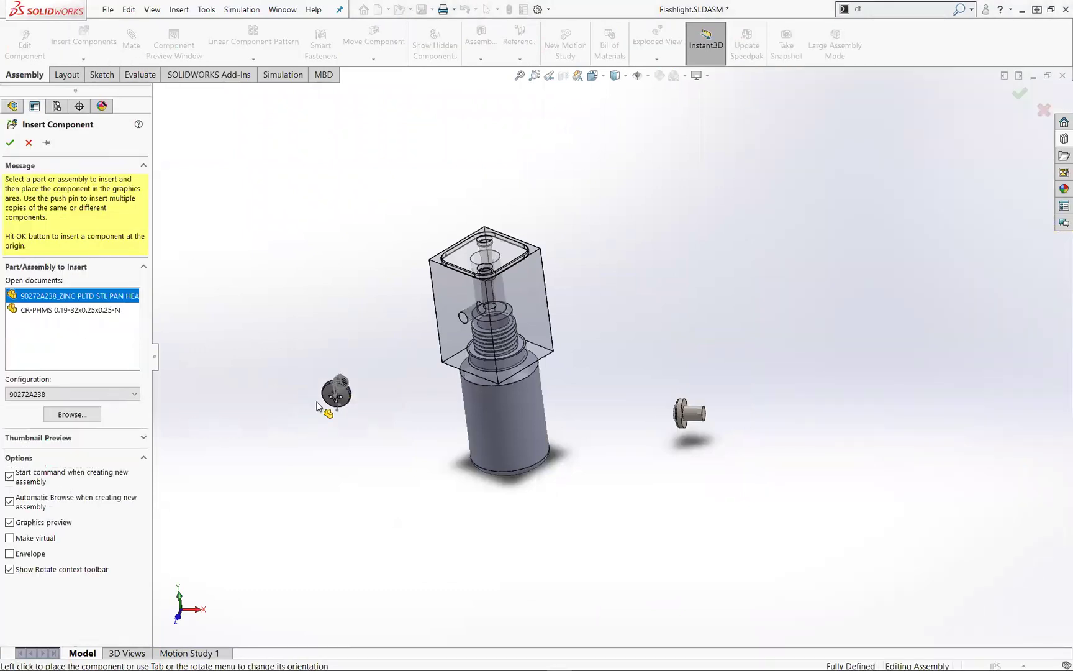
middle_click_drag(408, 408, 418, 354)
scroll(395, 352, "down", 5)
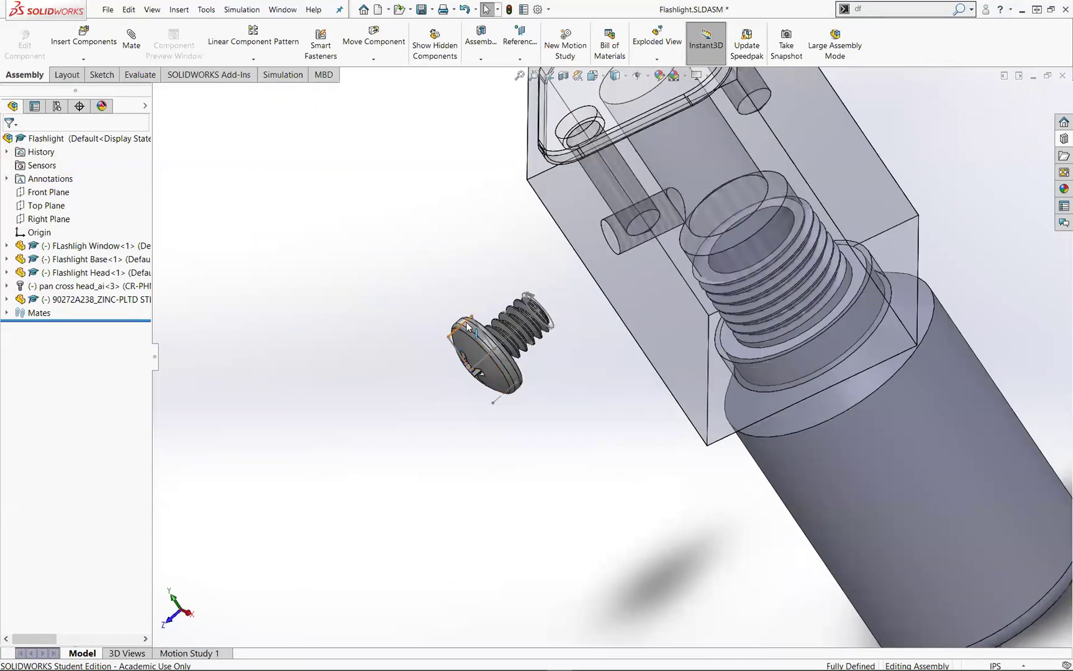
scroll(469, 328, "up", 6)
middle_click_drag(560, 424, 537, 384)
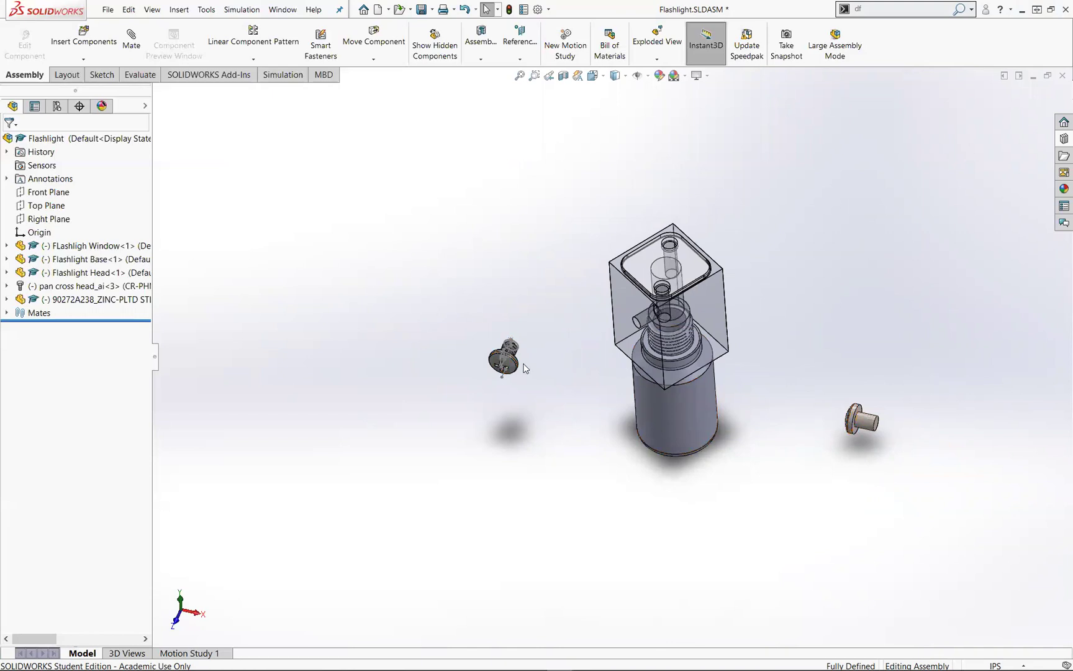
mouse_move(267, 668)
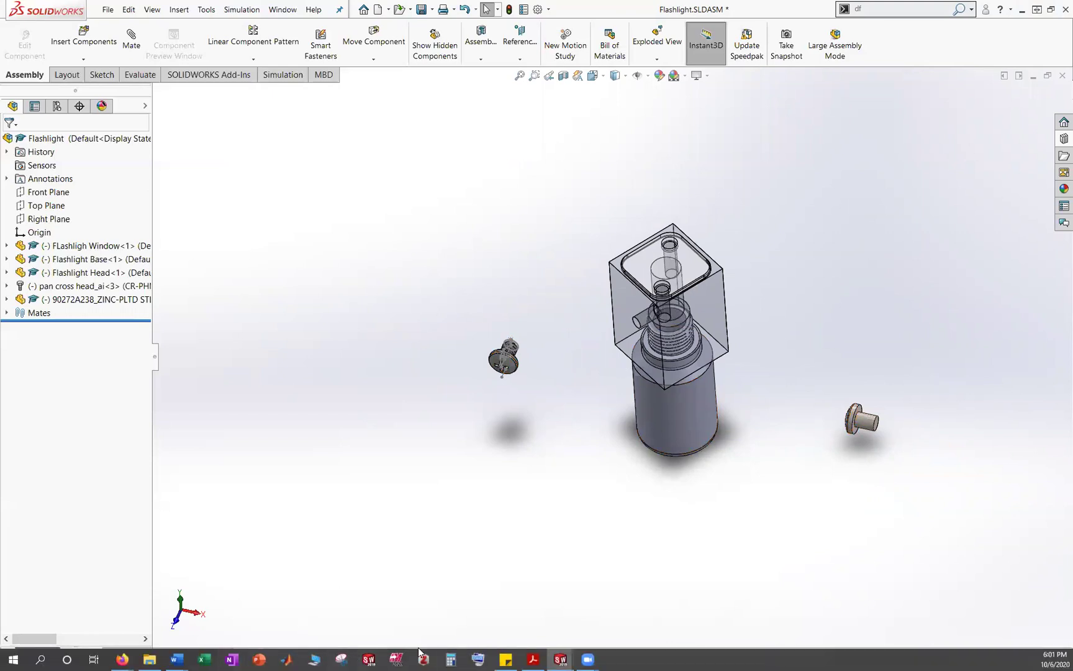
Bring the McMaster Firefox window forward and browse the GrabCAD 'aaa battery' search results.
mouse_move(122, 659)
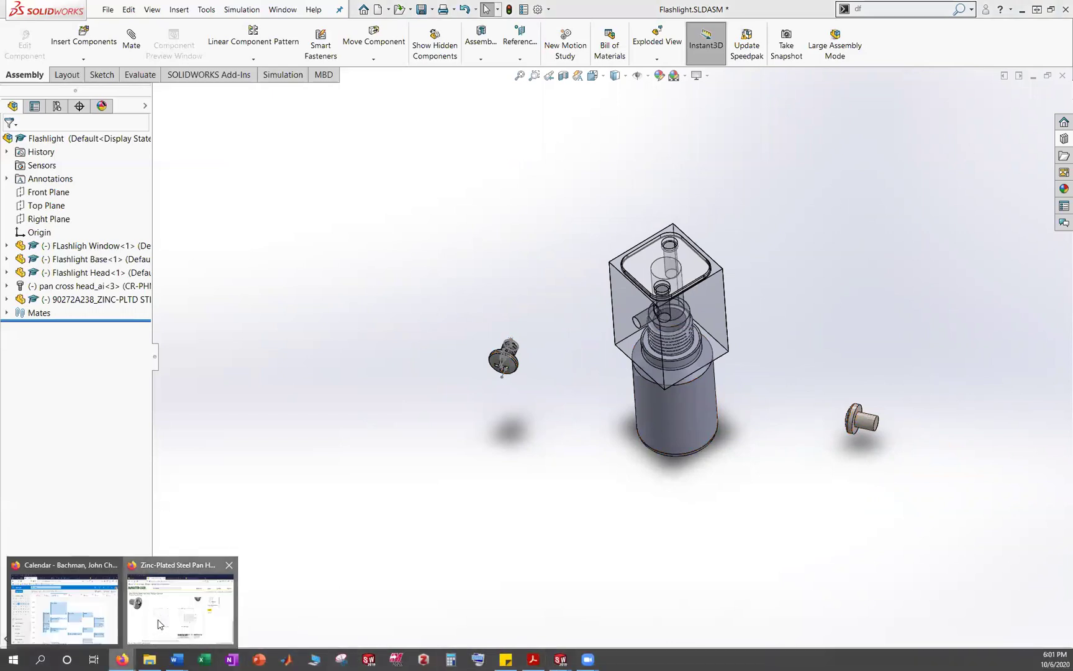
left_click(159, 623)
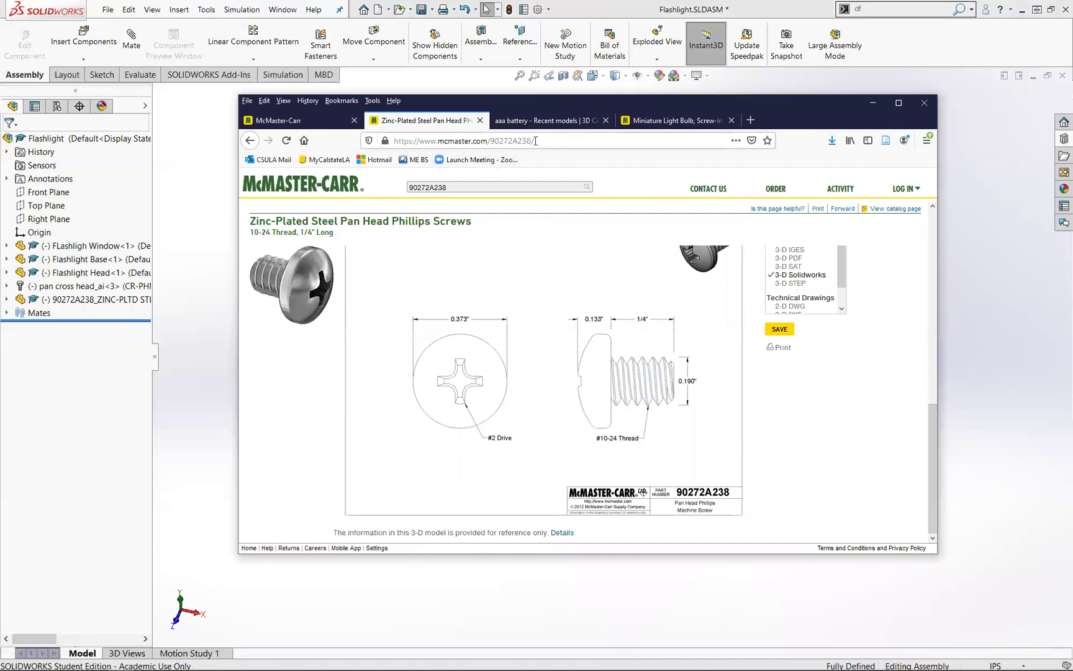
left_click(538, 120)
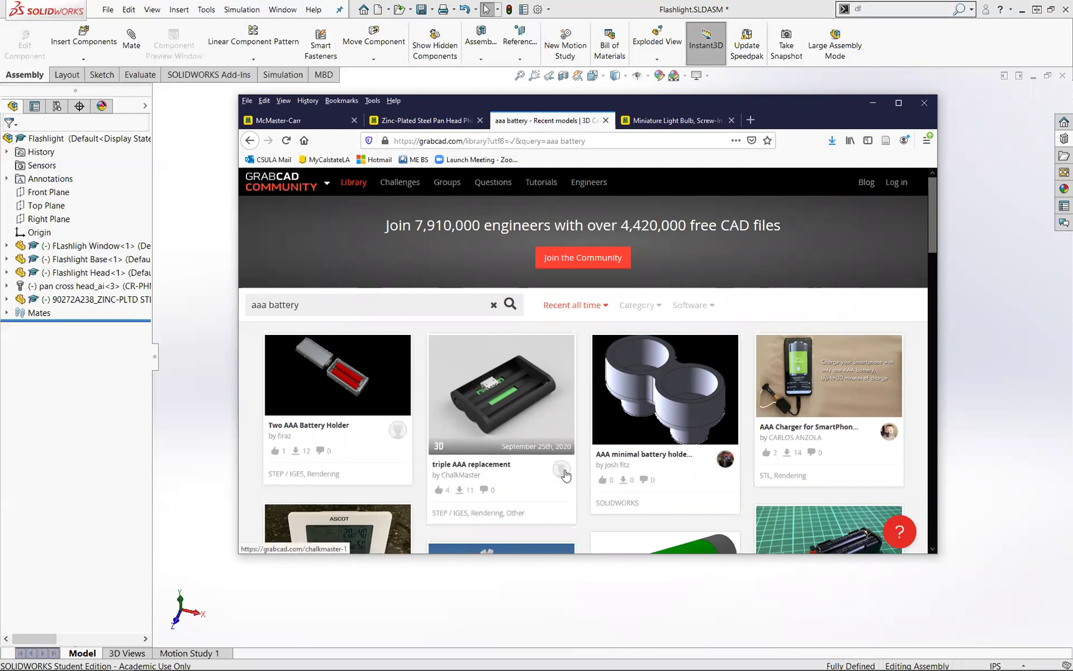
scroll(565, 474, "down", 3)
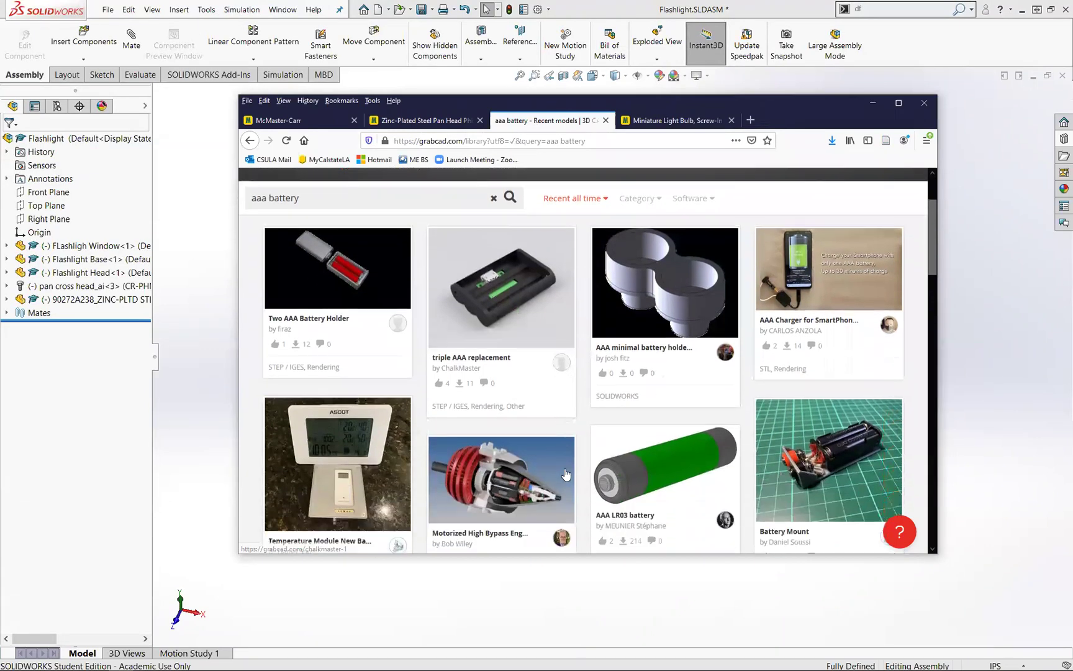
scroll(565, 474, "down", 1)
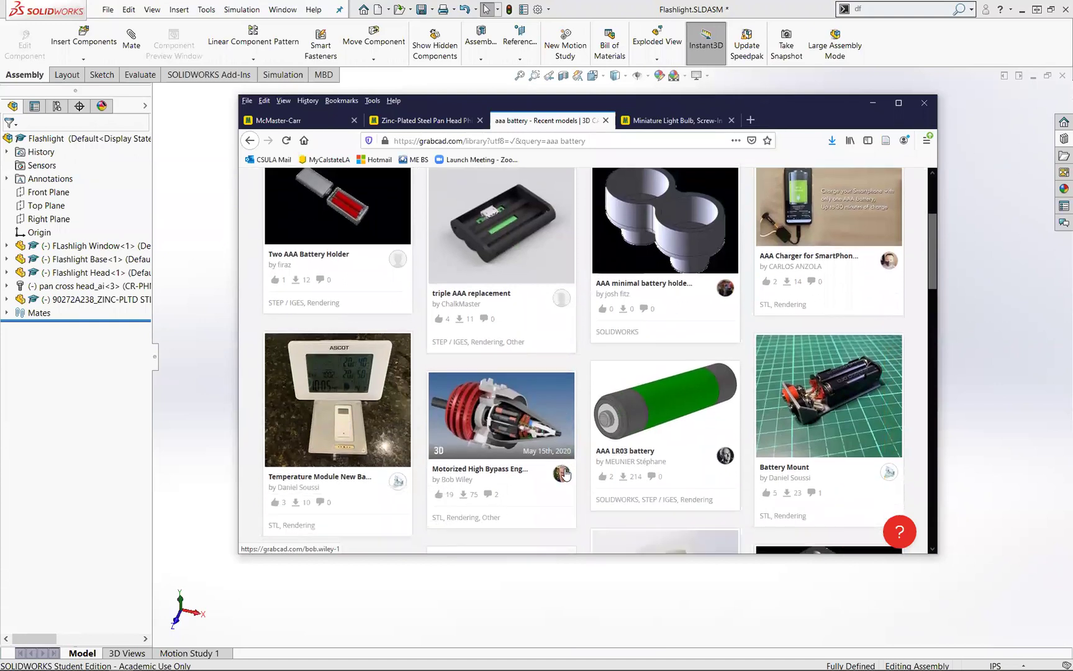
scroll(367, 475, "down", 3)
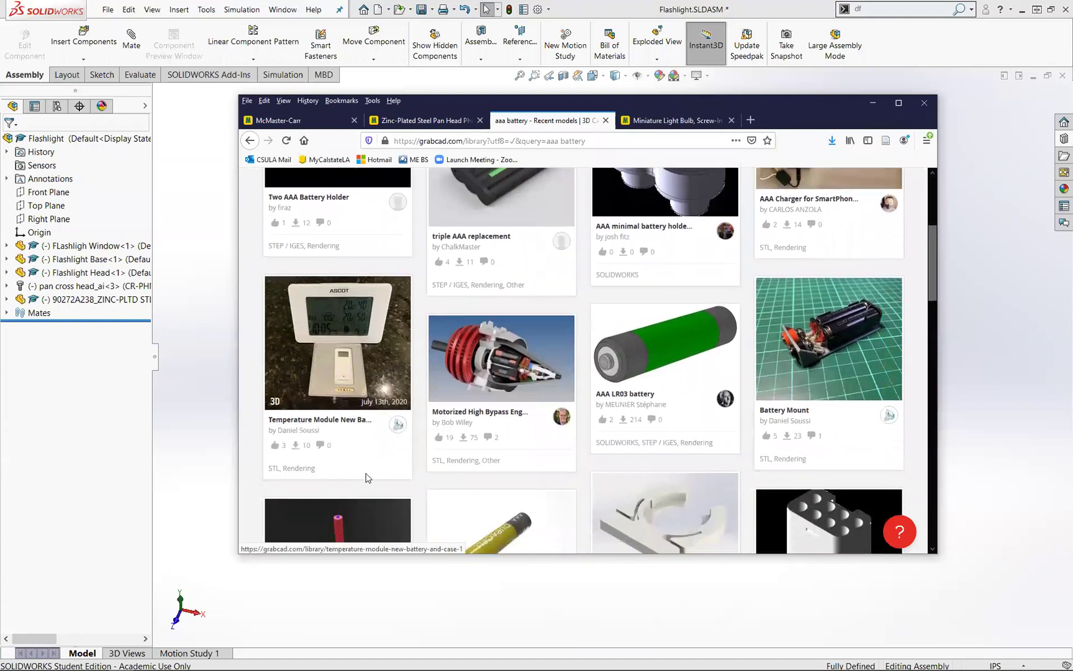
scroll(366, 477, "up", 6)
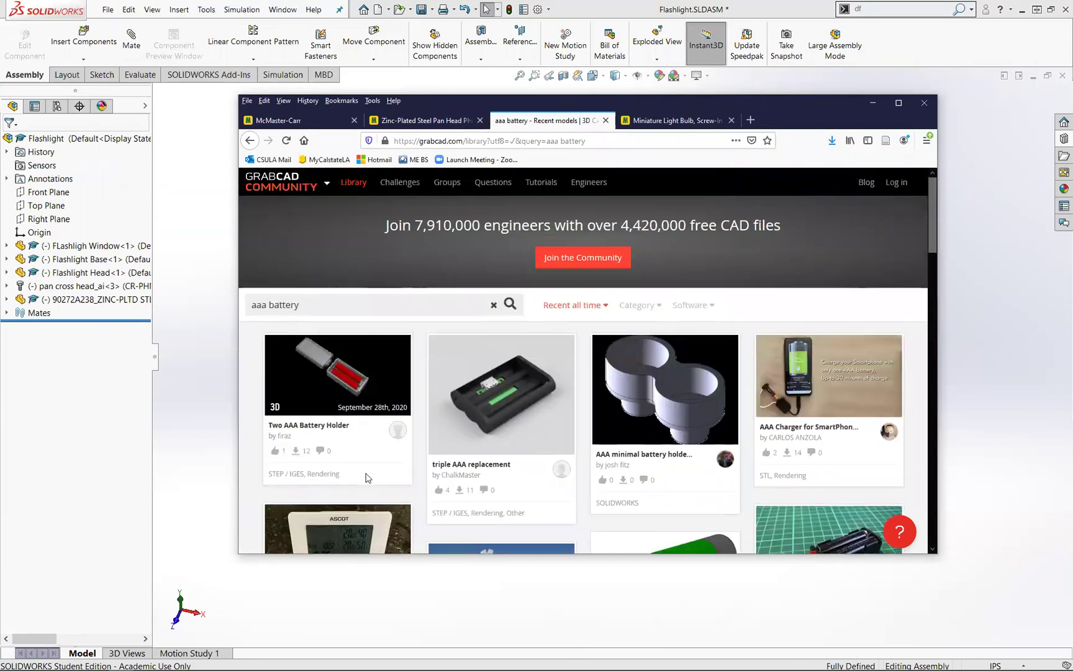
Review the Miniature Light Bulb specs (0.41" diameter, 0.94" long), then minimize Firefox.
left_click(669, 124)
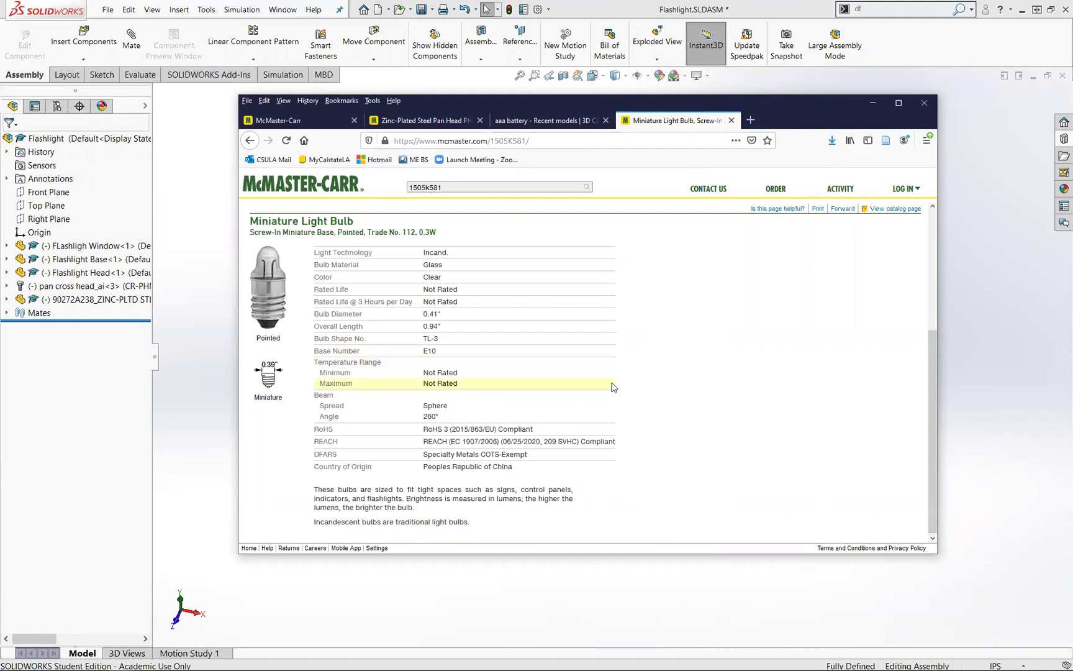
scroll(612, 385, "up", 3)
scroll(612, 387, "down", 3)
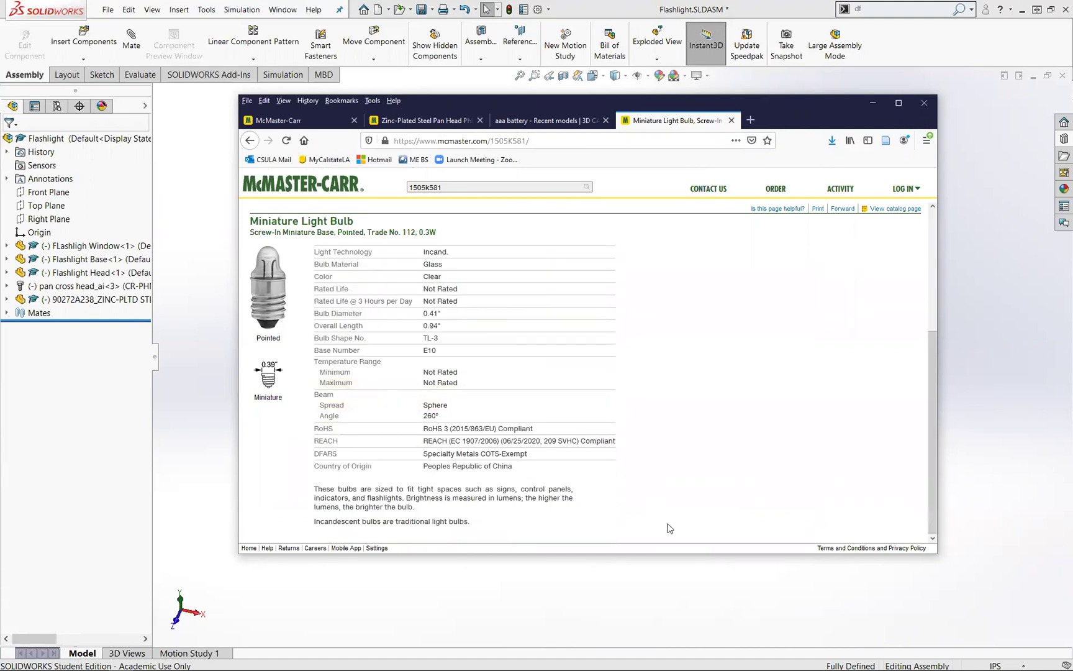
scroll(677, 501, "up", 3)
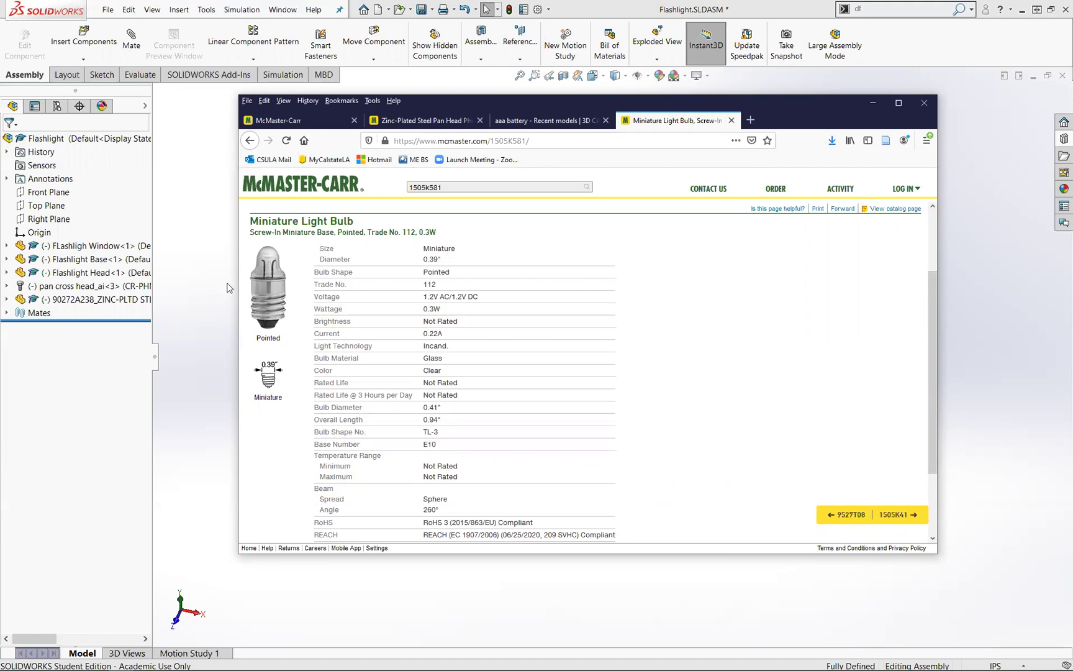
left_click(194, 229)
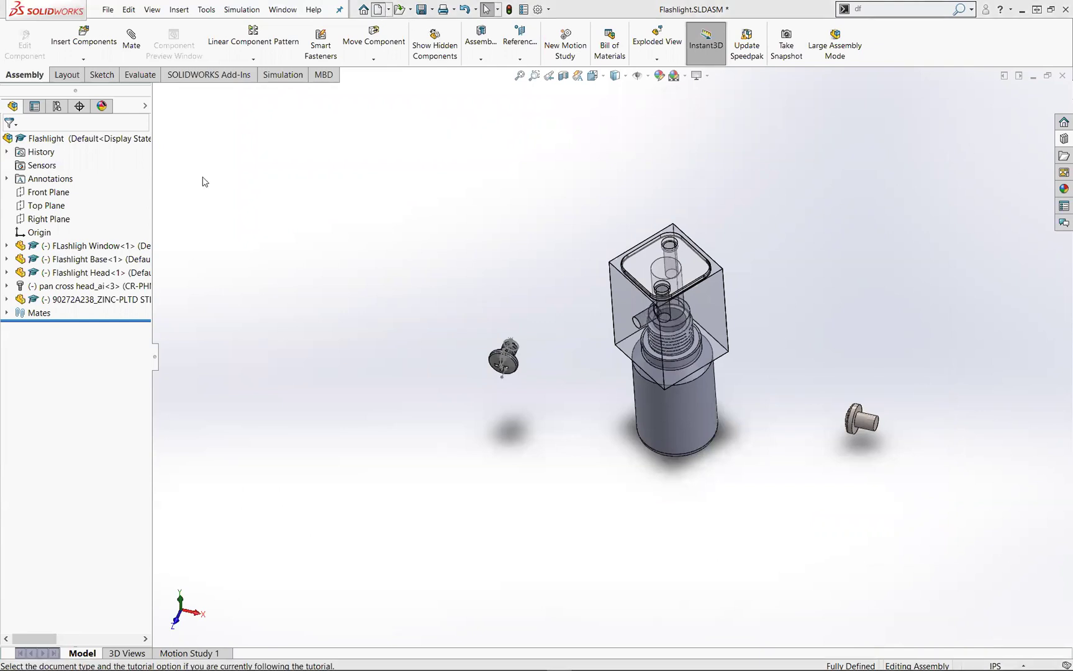
Create a new part and sketch a circle centred on the origin on the Top Plane.
left_click(377, 9)
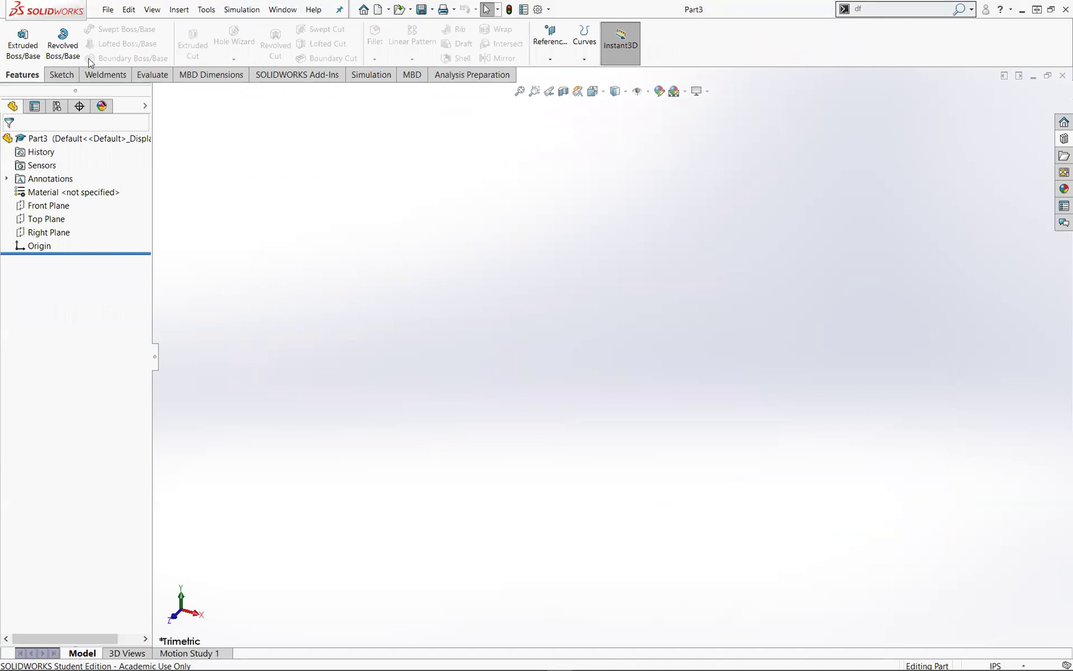
left_click(61, 74)
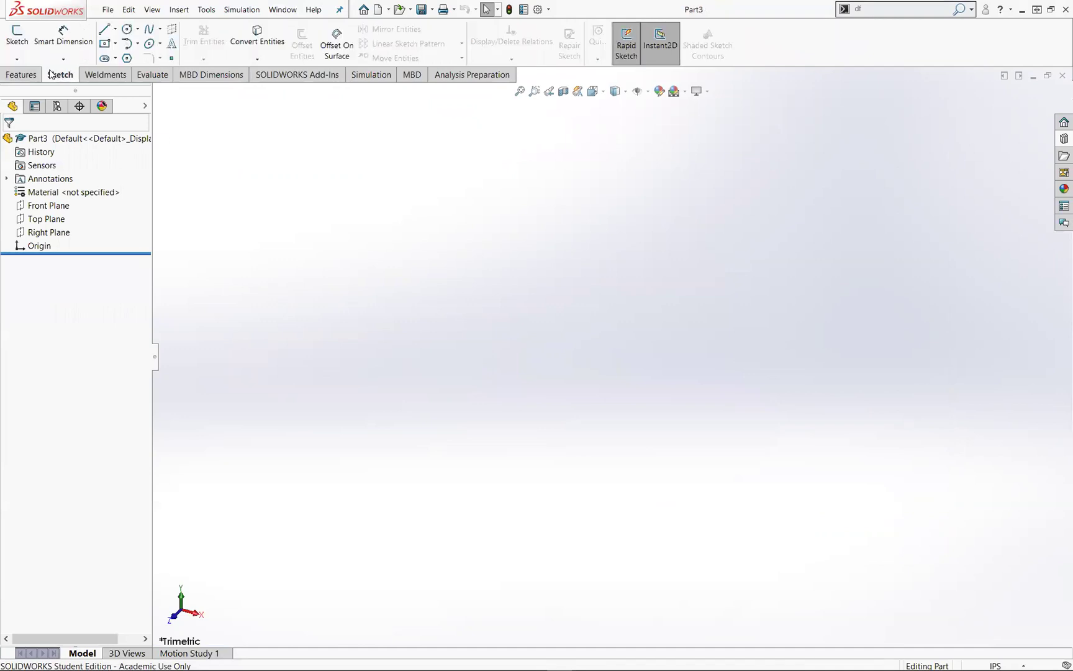
left_click(17, 37)
left_click(383, 333)
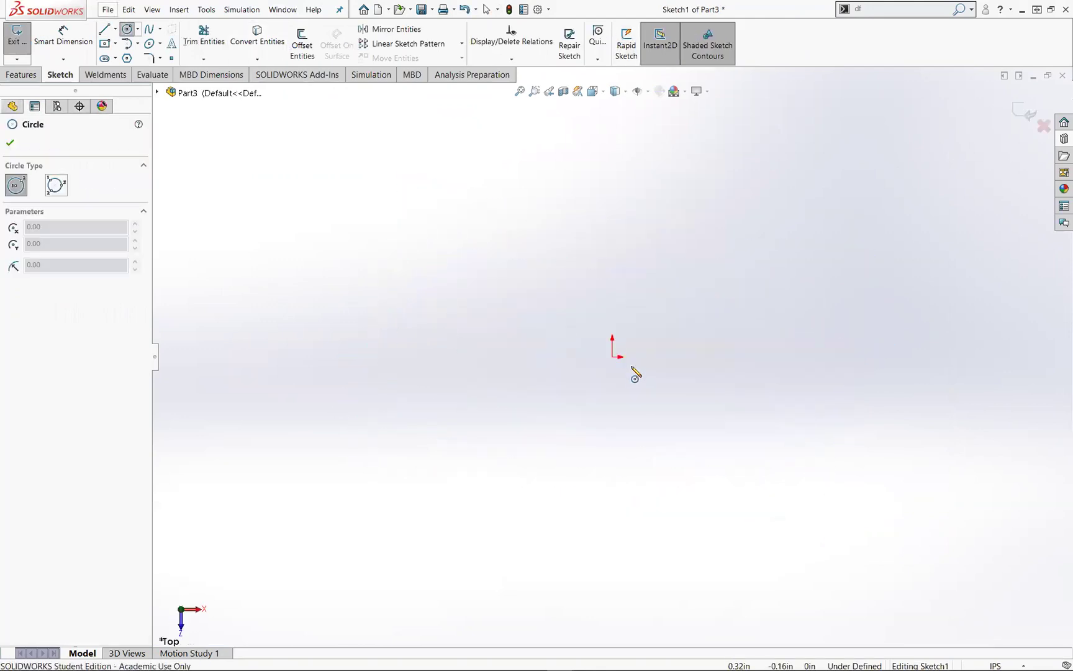
left_click(615, 356)
left_click(627, 286)
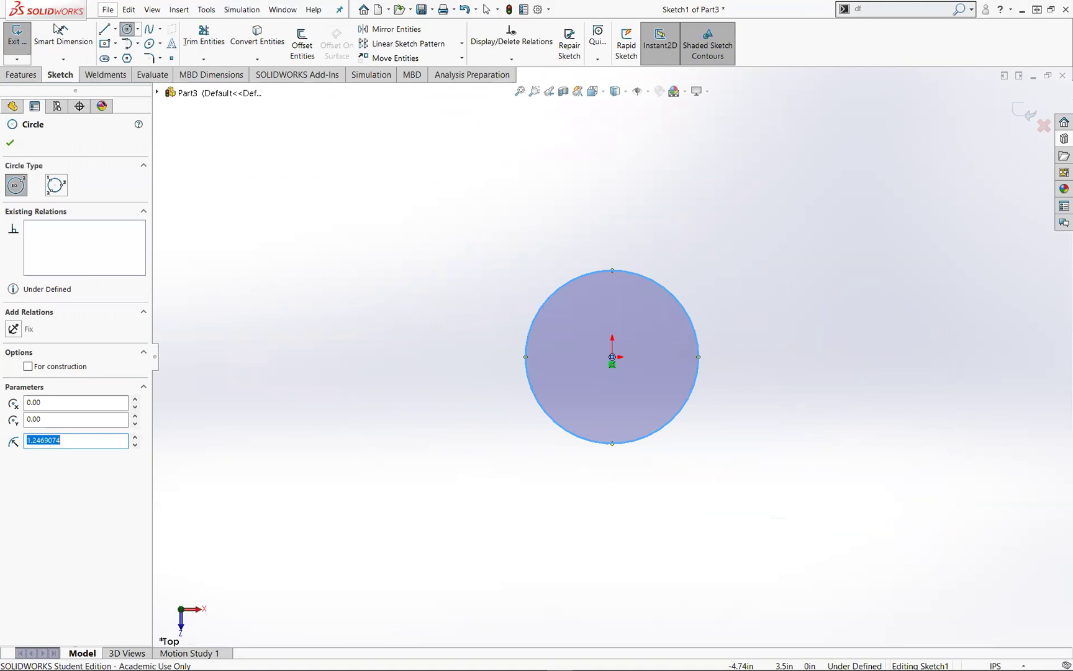
Dimension the circle to a 0.41 in diameter and exit the sketch.
left_click(63, 38)
left_click(593, 256)
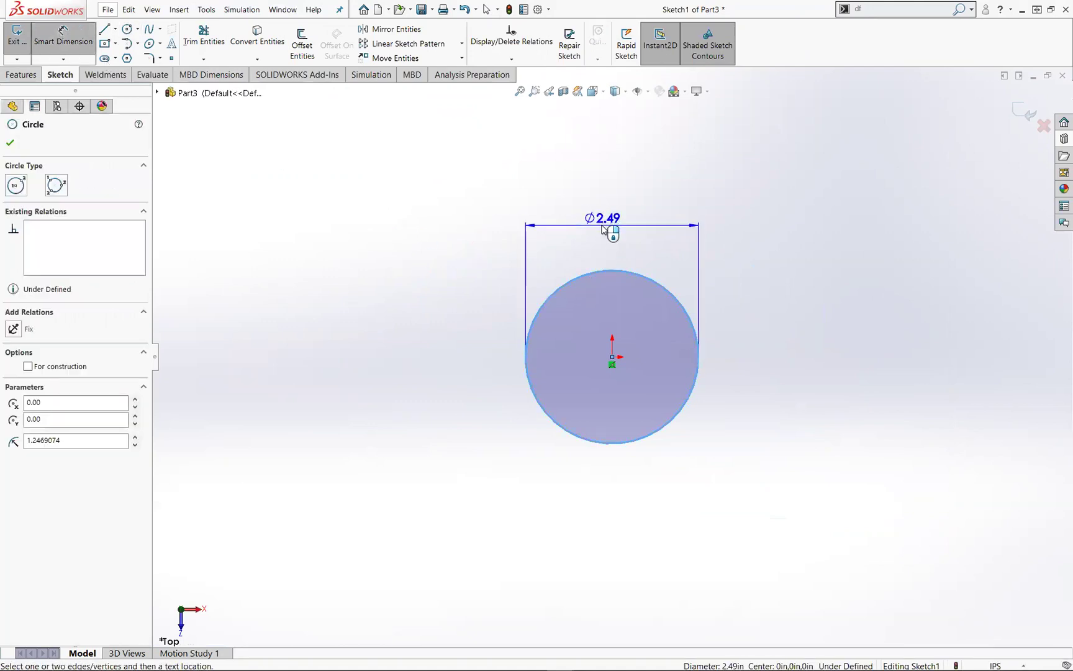
left_click(605, 228)
type("0.41")
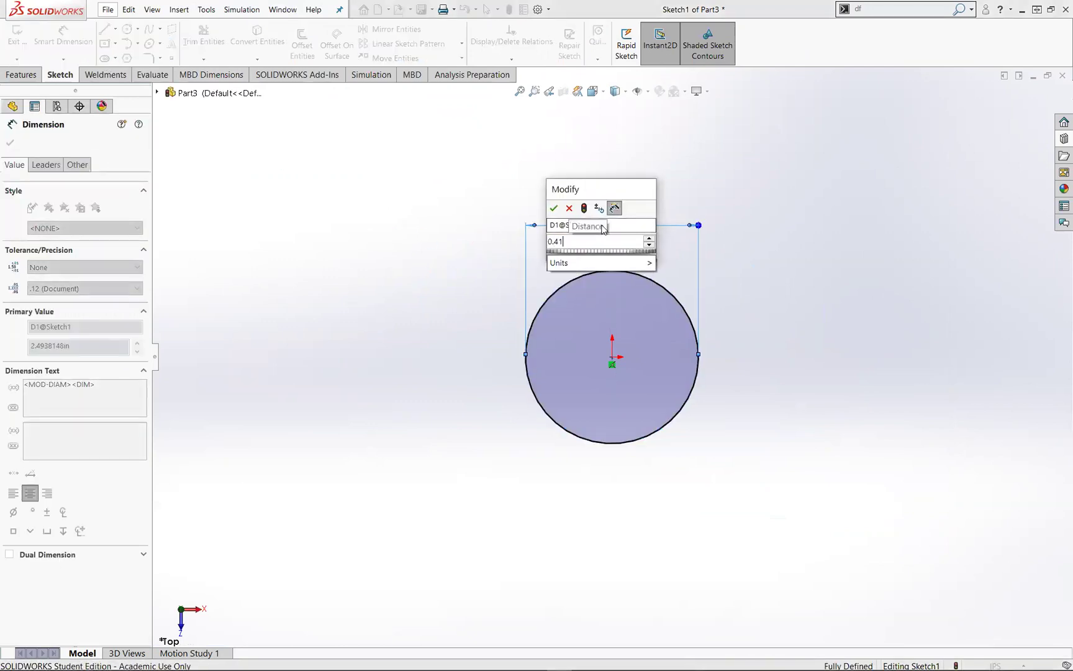
key("Return")
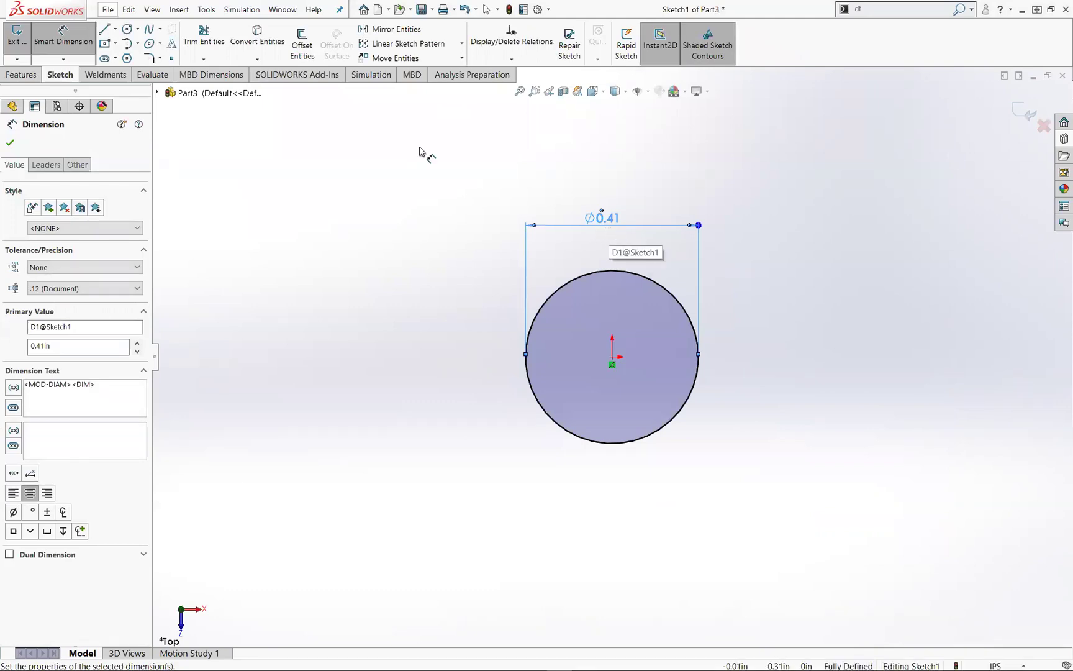
left_click(17, 34)
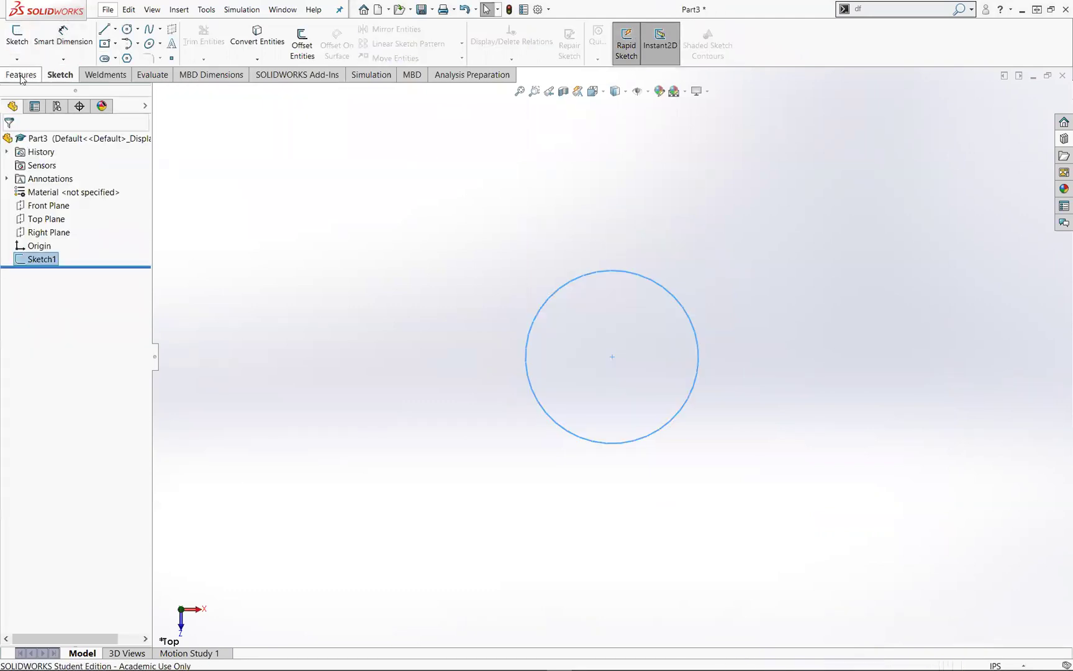
left_click(25, 75)
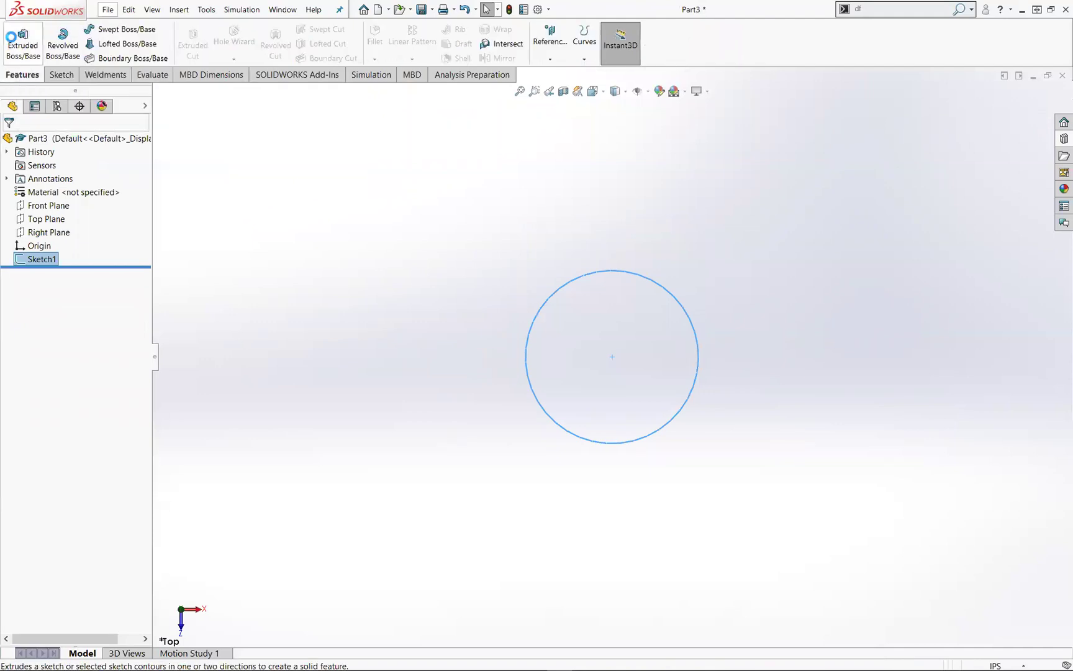
left_click(23, 43)
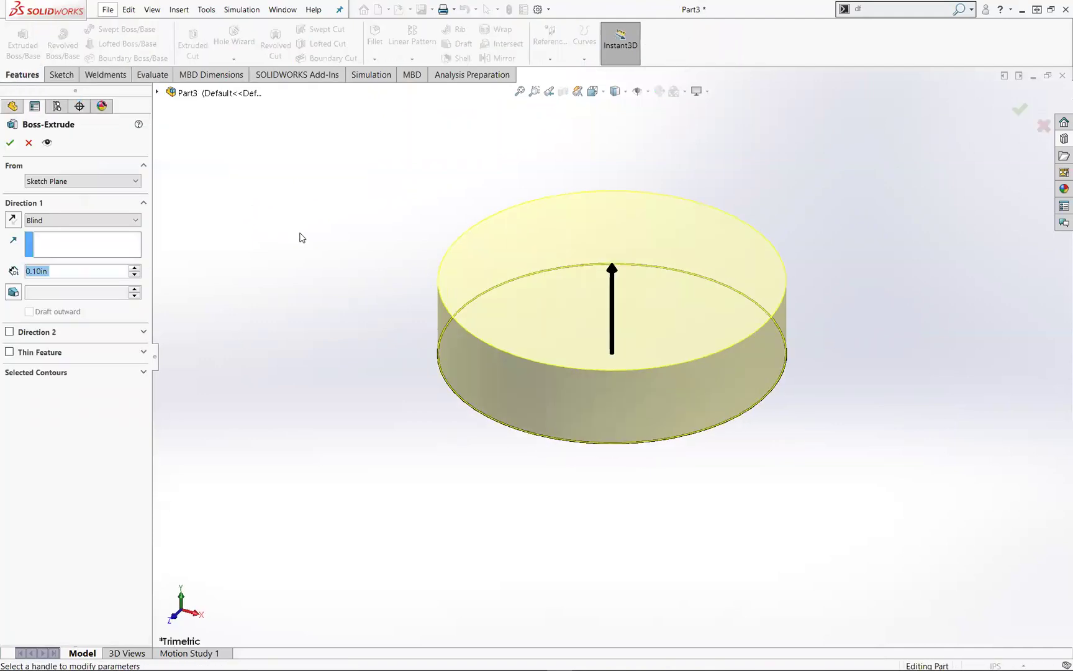
Extrude the circle 0.5 in into a cylinder.
type("0.5")
key("Return")
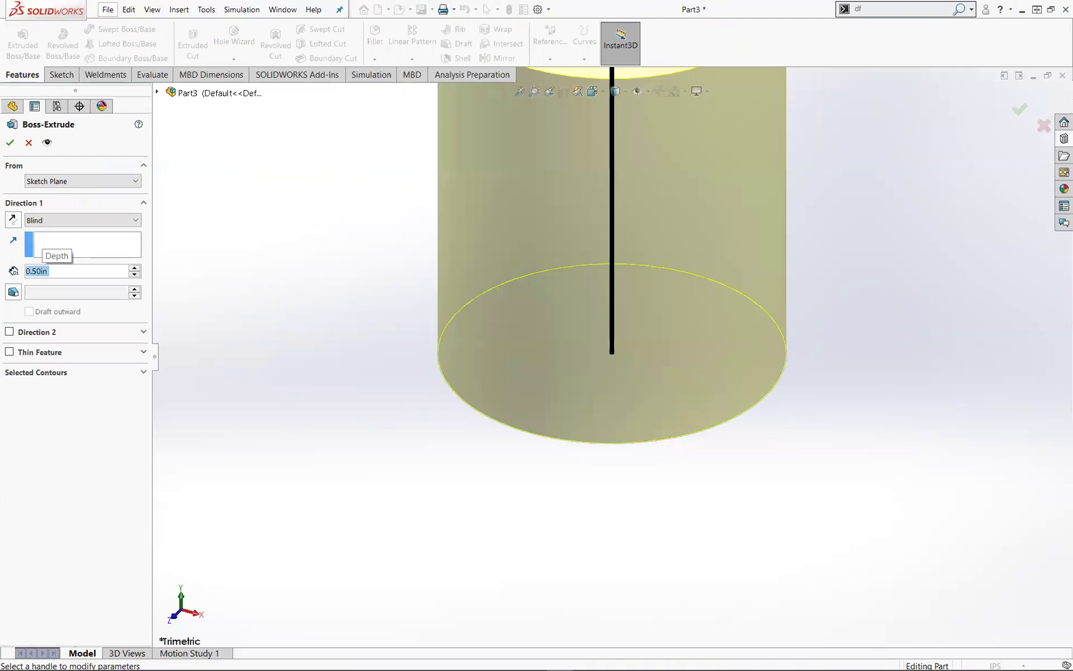
left_click(9, 144)
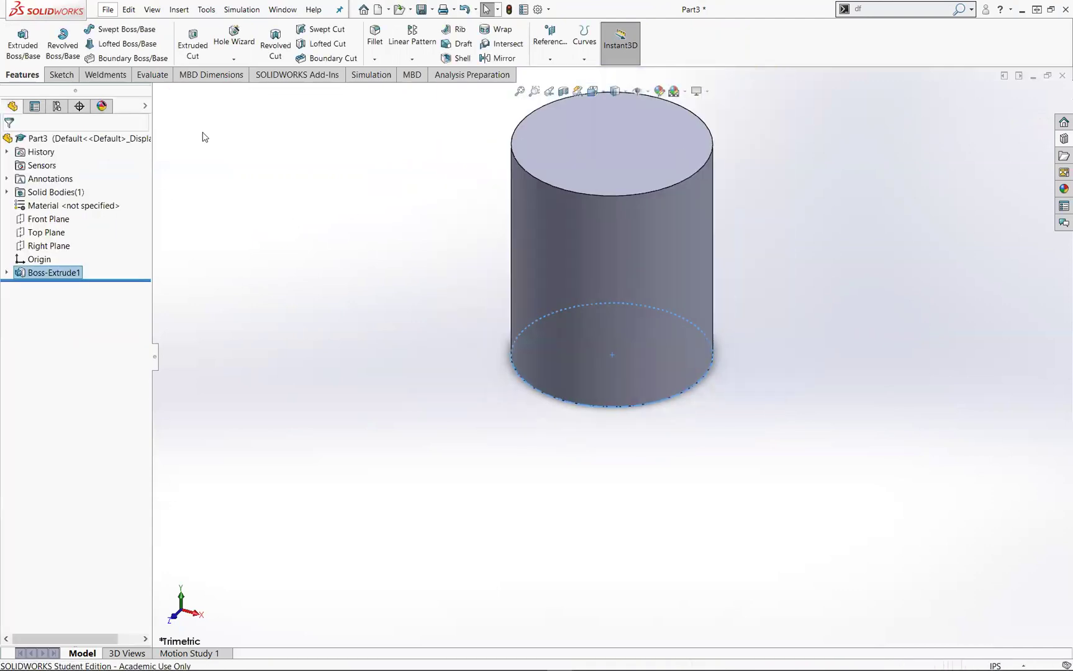
Sketch on the cylinder's top face, converting its top edge into the Sketch2 circle.
left_click(62, 75)
left_click(17, 36)
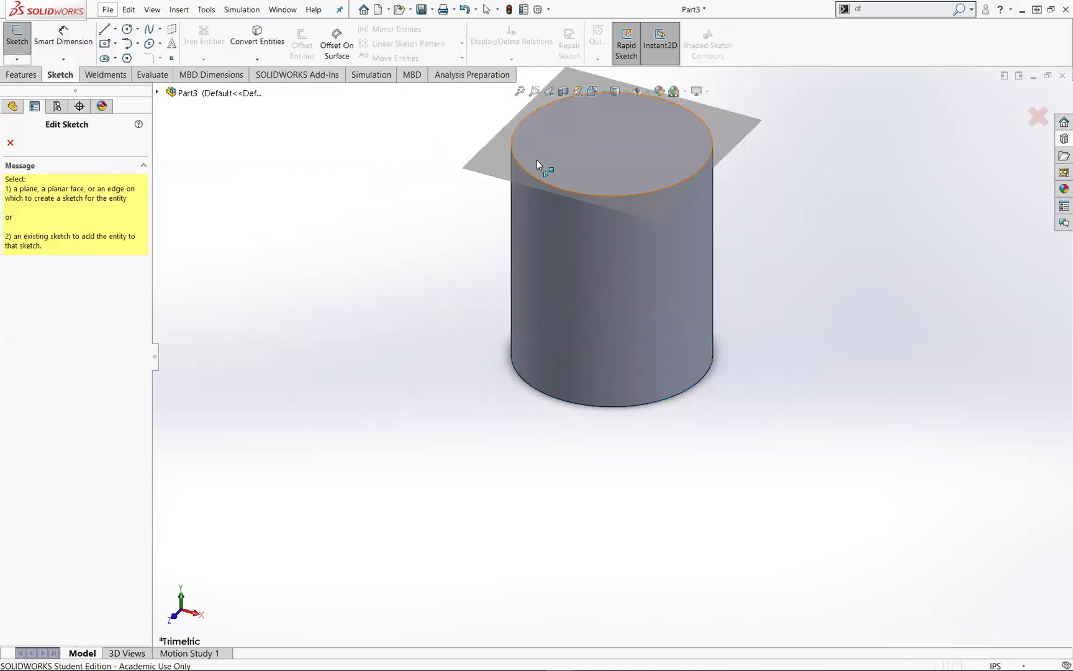
left_click(546, 156)
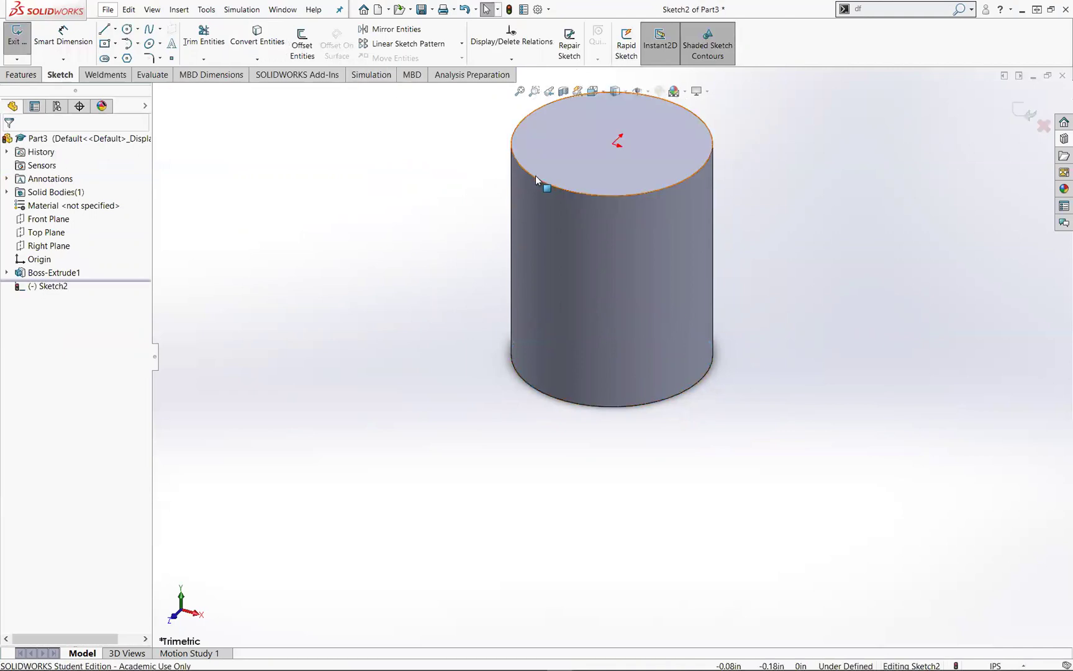
left_click(537, 179)
left_click(257, 37)
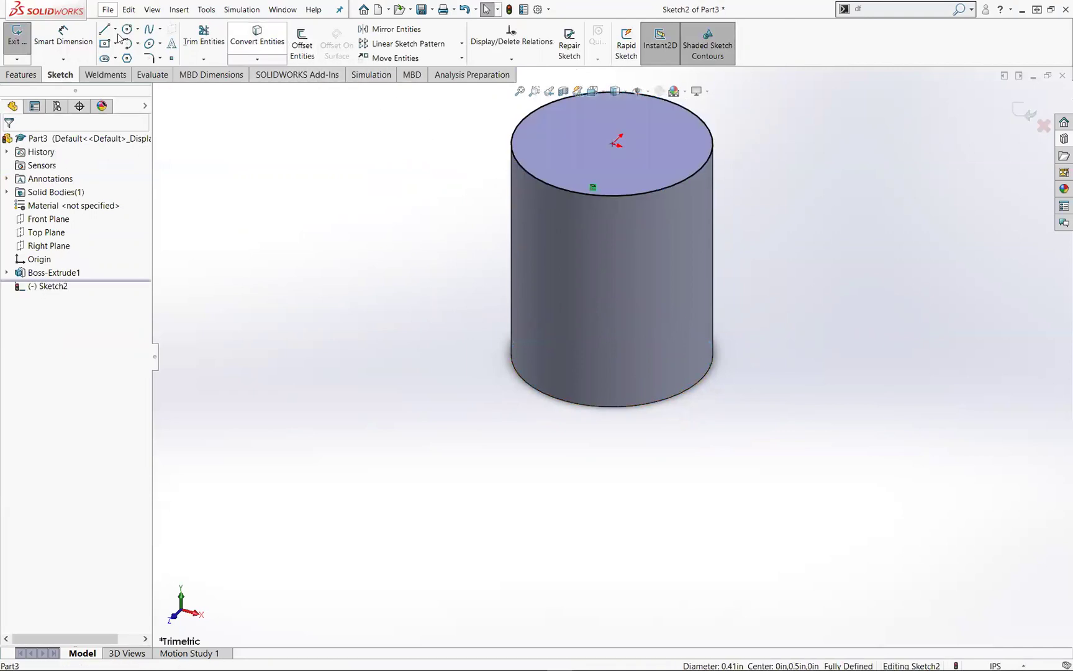
left_click(17, 34)
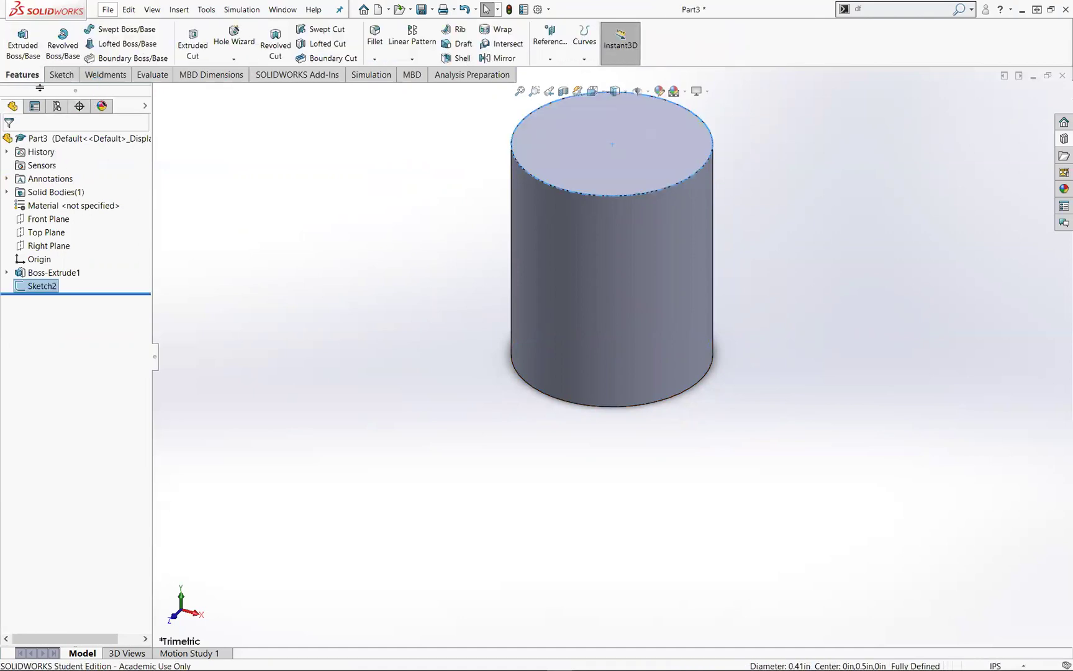
Extrude Sketch2 upward 0.44 in and check the solid bodies list.
left_click(23, 43)
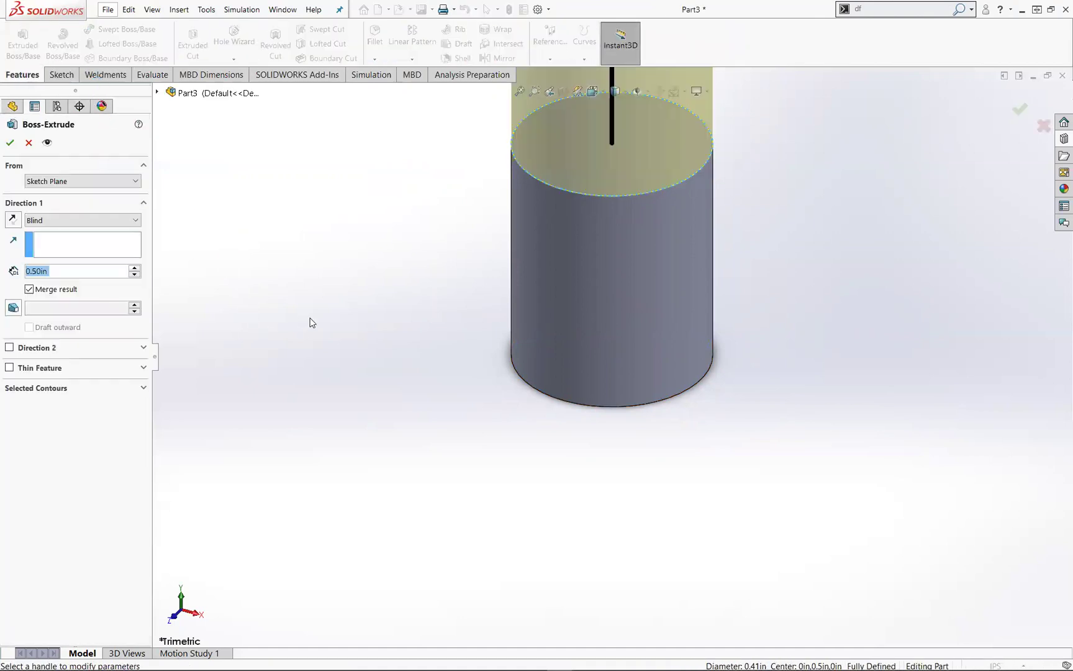
type("0.44")
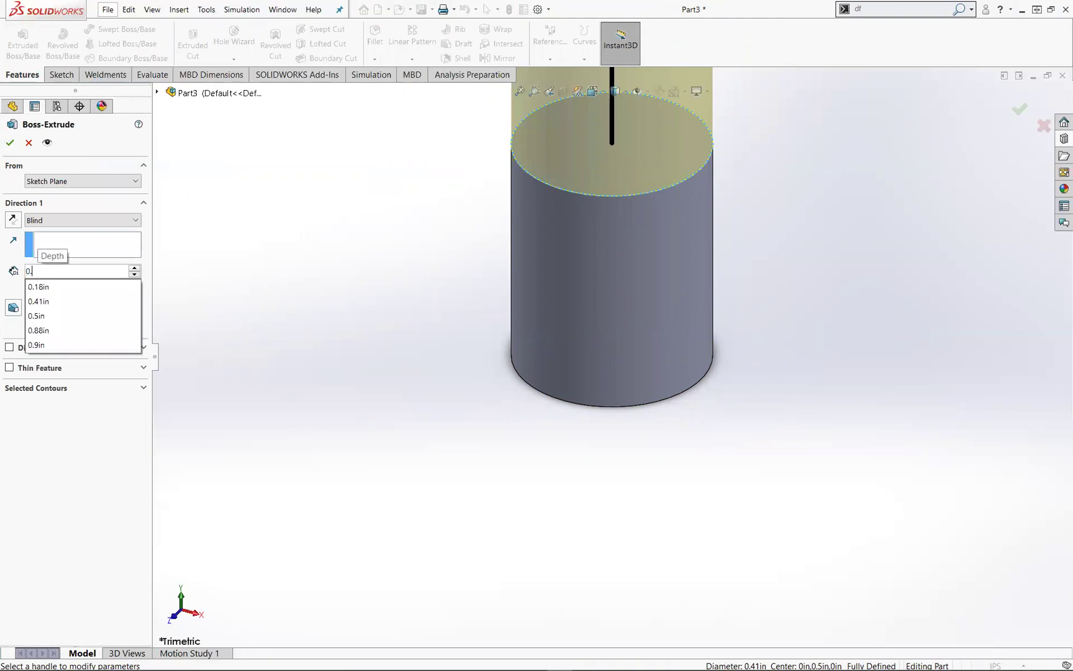
left_click(9, 143)
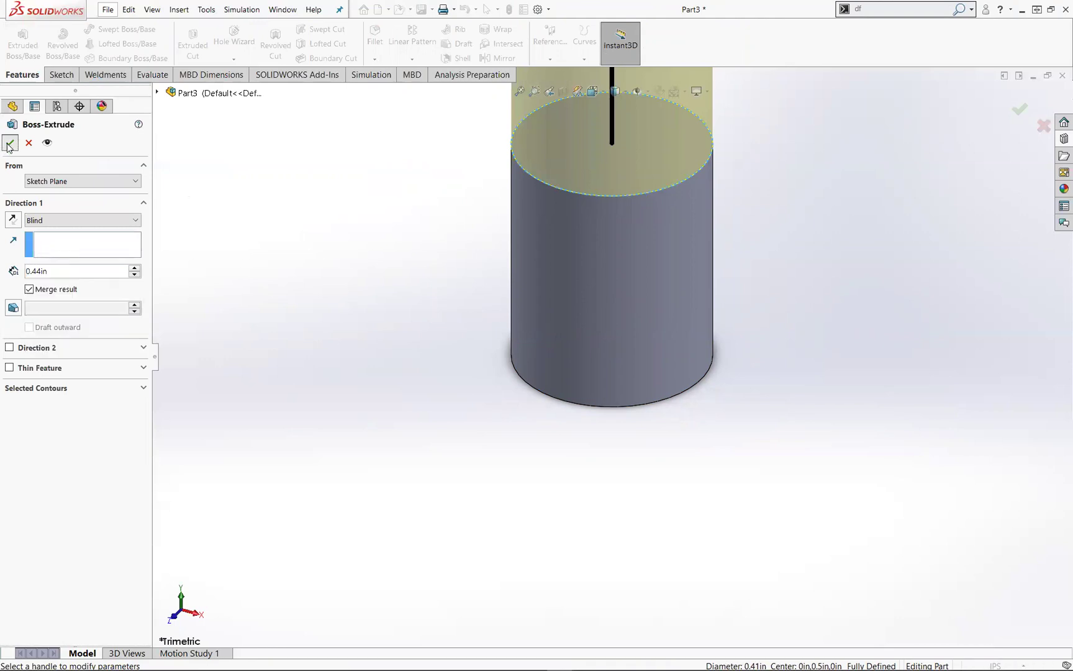
key("f")
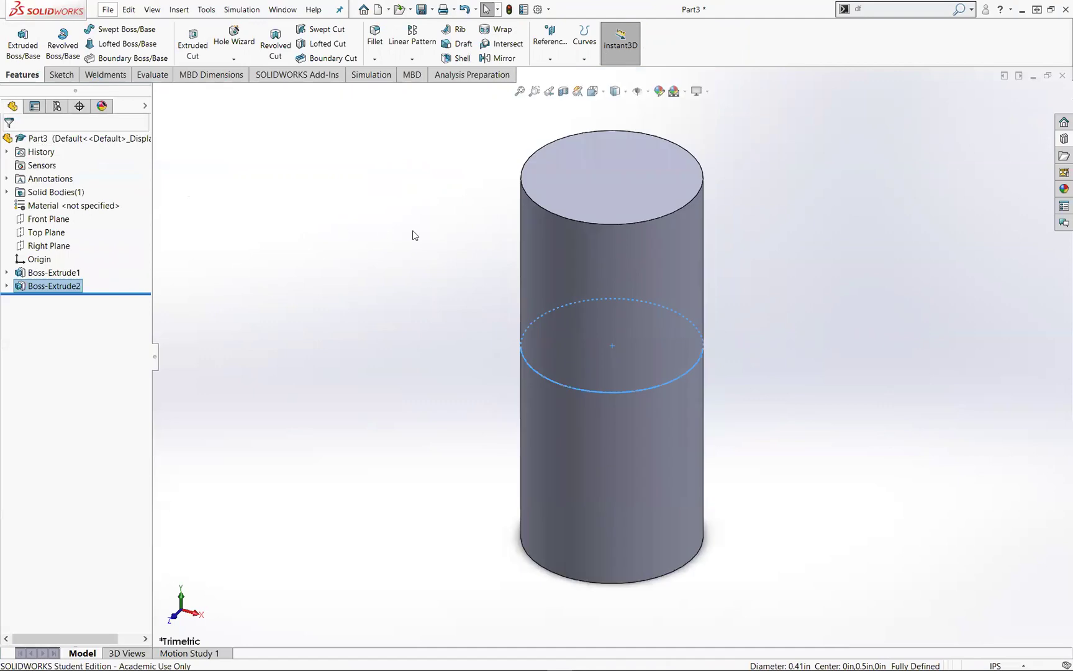
left_click(433, 252)
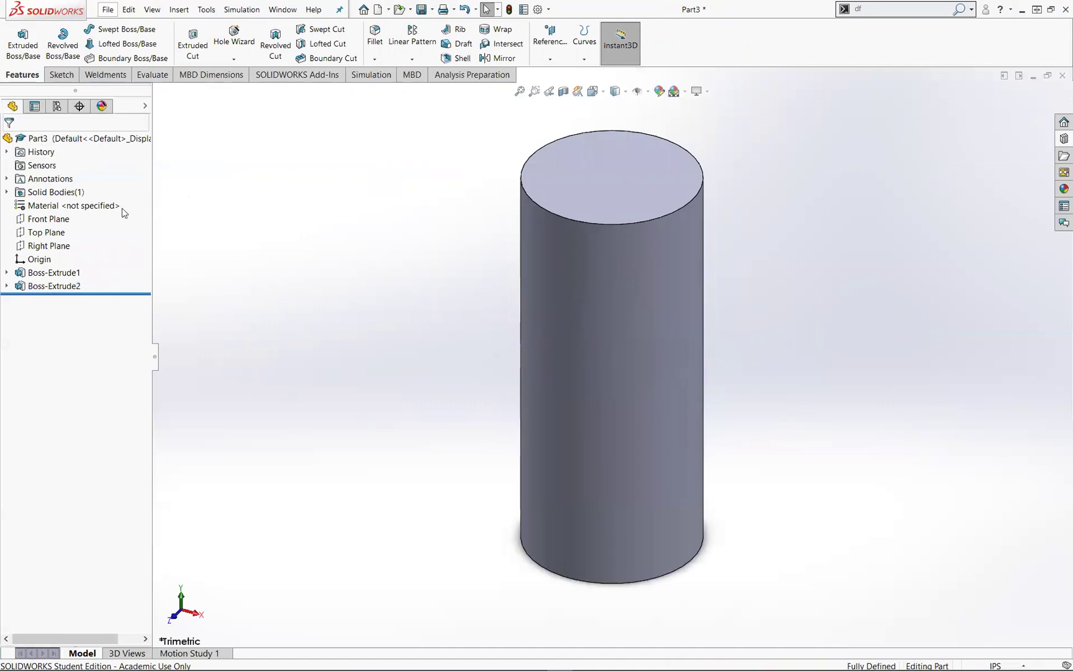
left_click(7, 192)
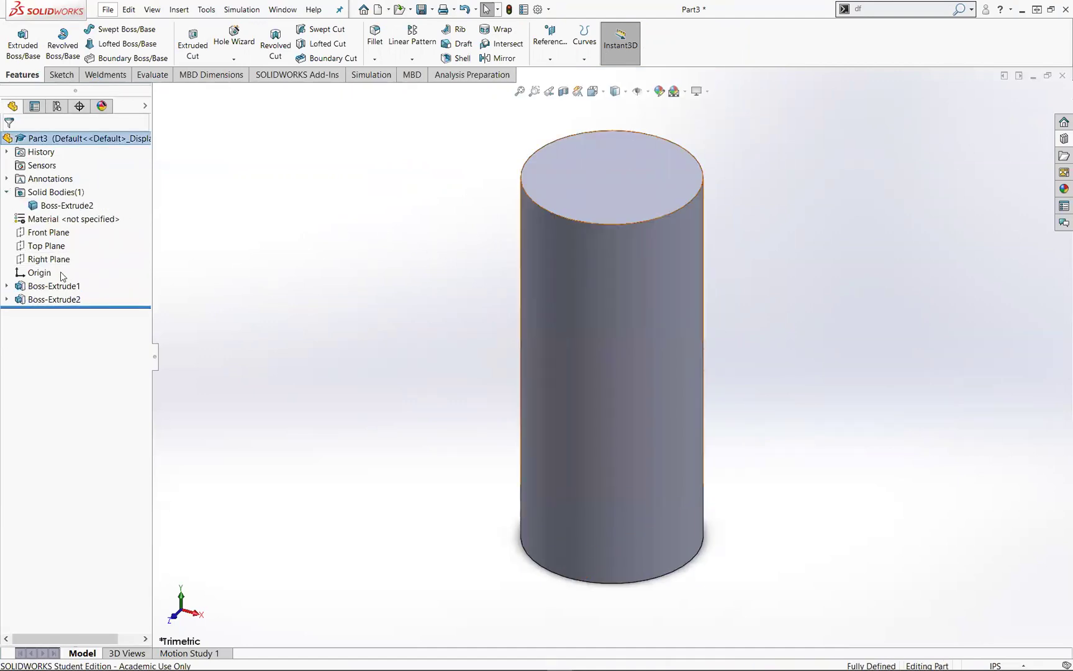
Undo that extrusion and re-extrude Sketch2 0.44 in with Merge result unchecked.
key("ctrl+z")
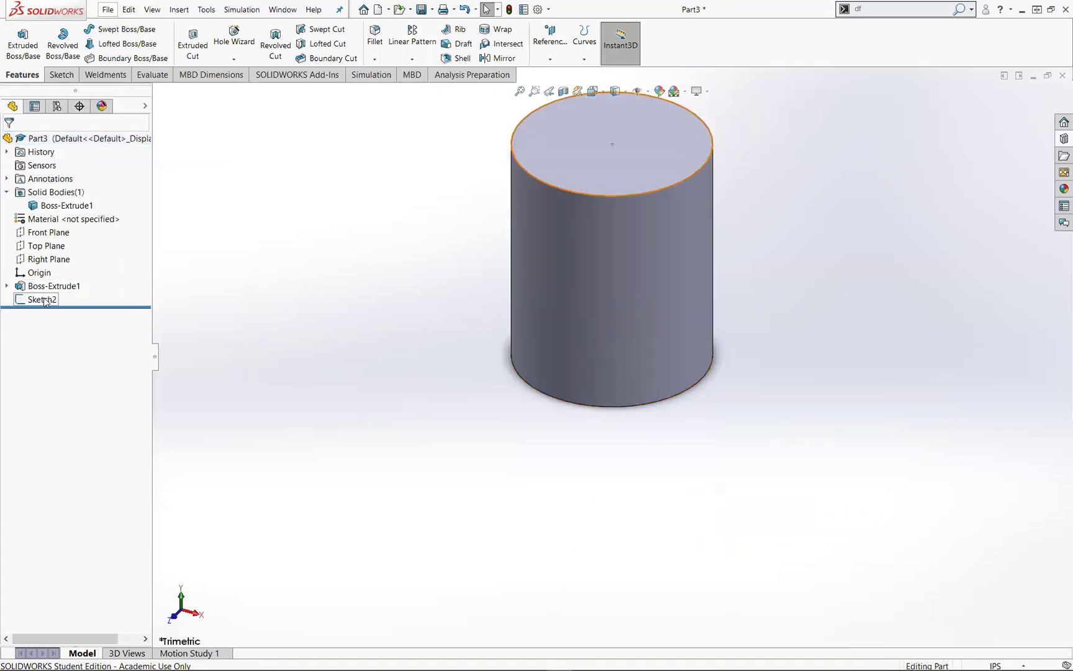
left_click(44, 300)
left_click(23, 44)
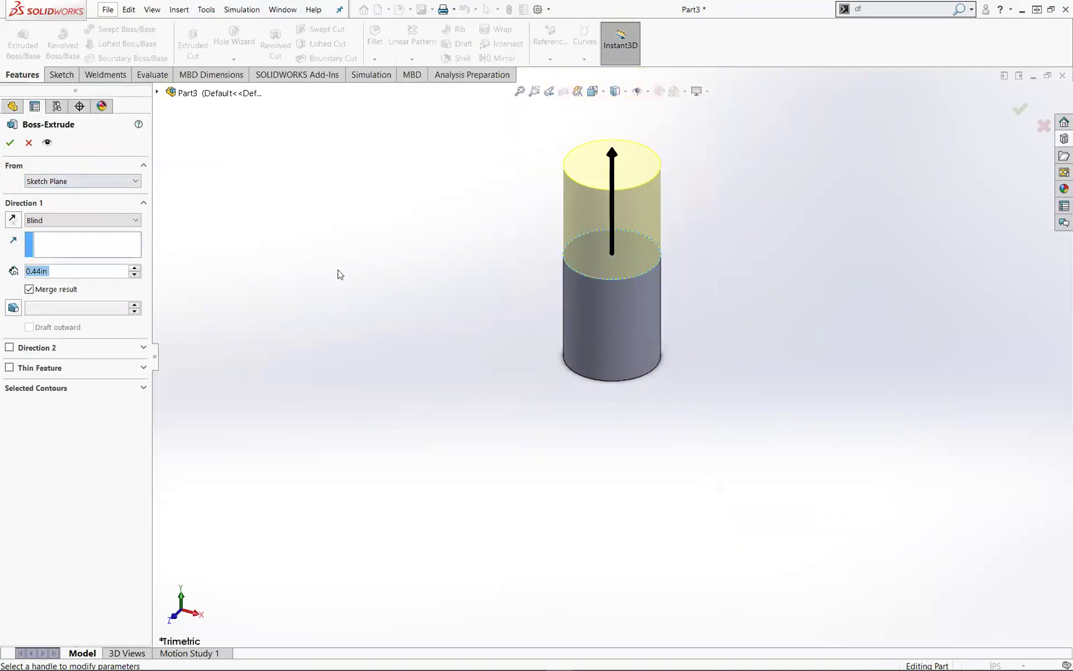
left_click(9, 144)
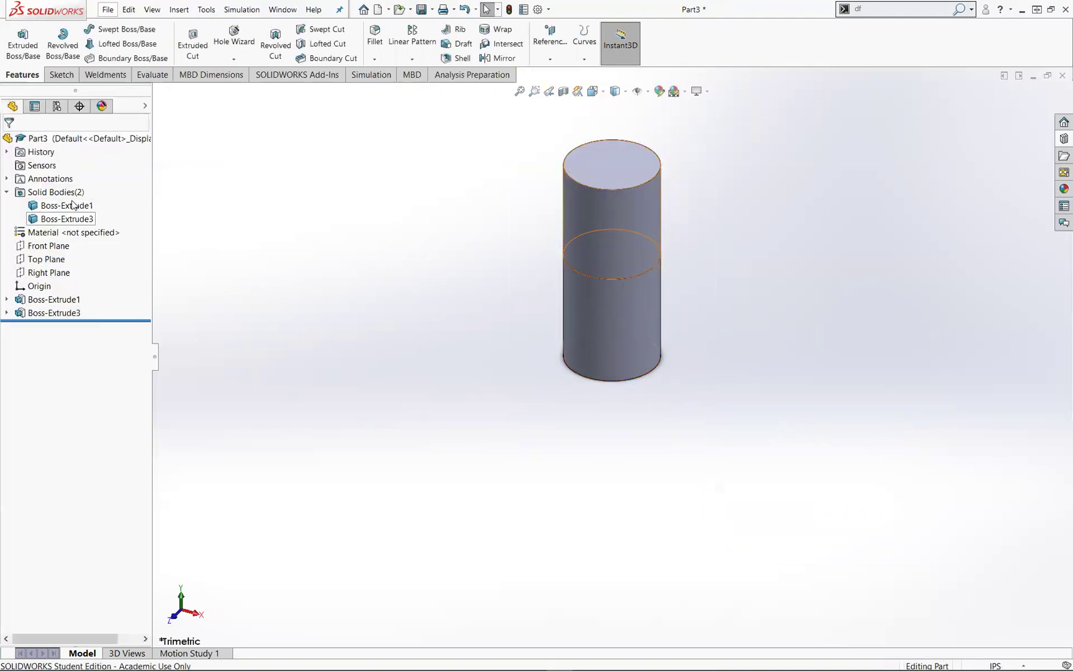
Give the upper Boss-Extrude3 body a yellow body appearance.
right_click(73, 221)
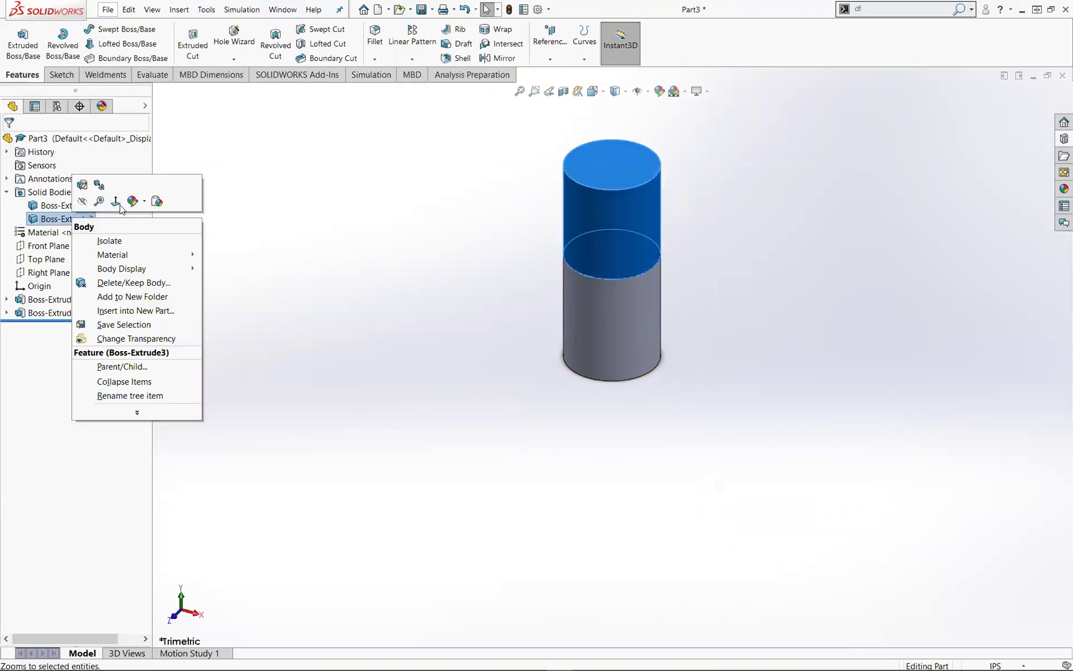
left_click(132, 200)
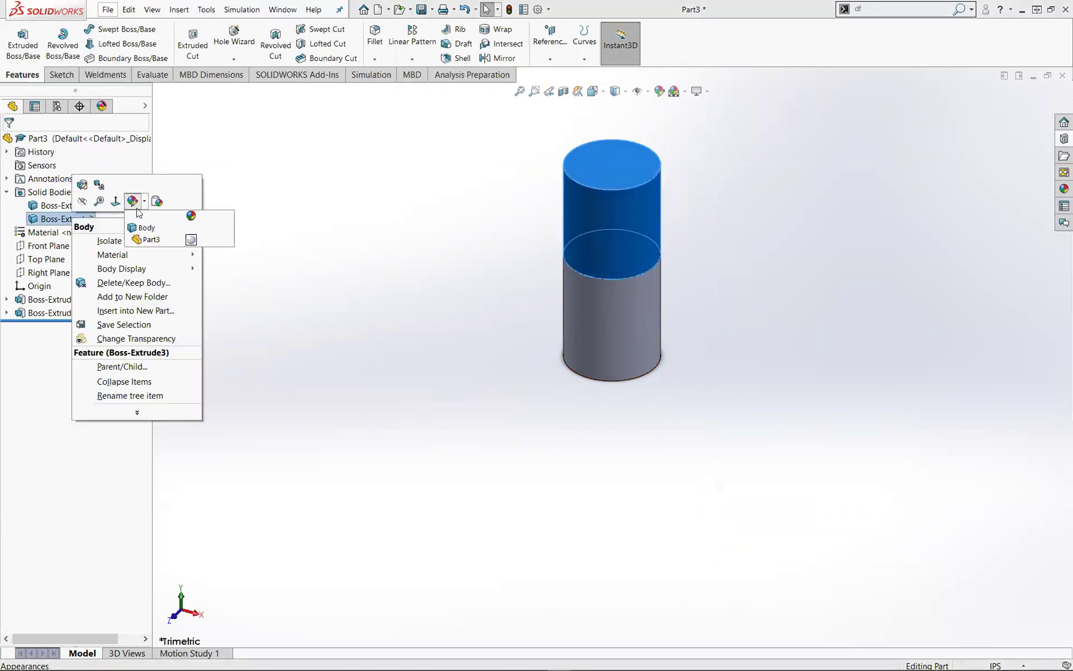
left_click(189, 240)
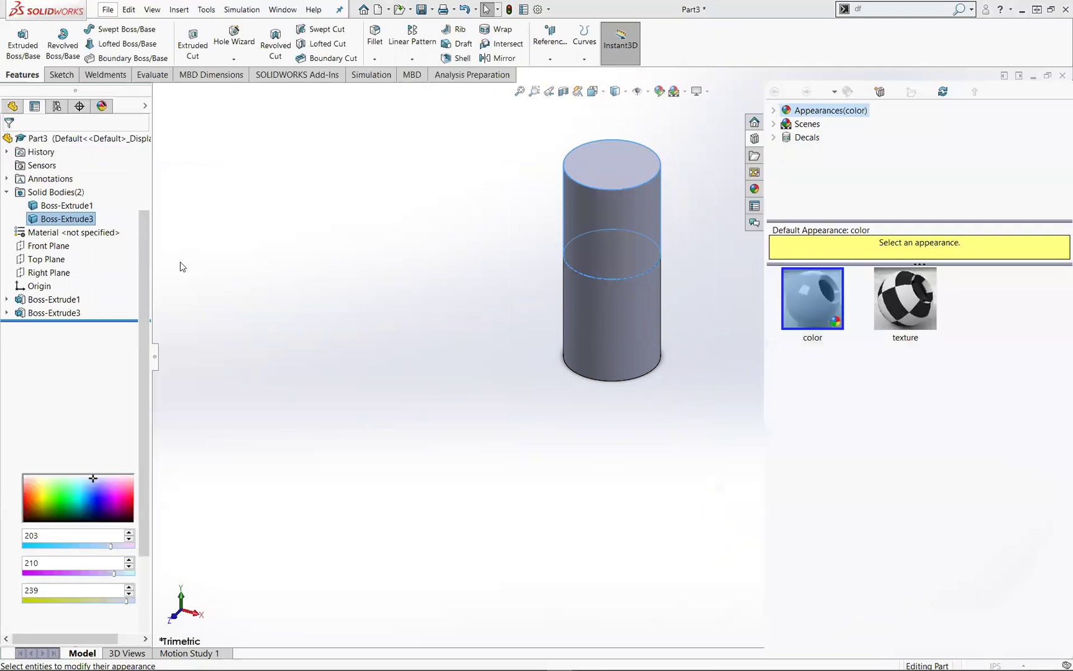
left_click(59, 422)
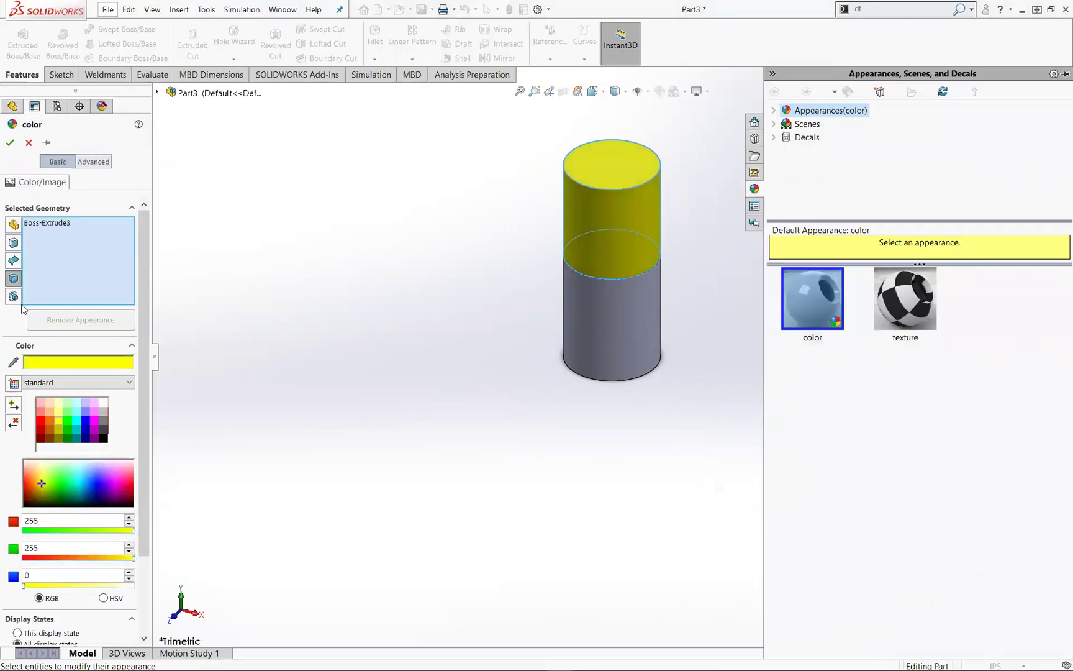
key("Return")
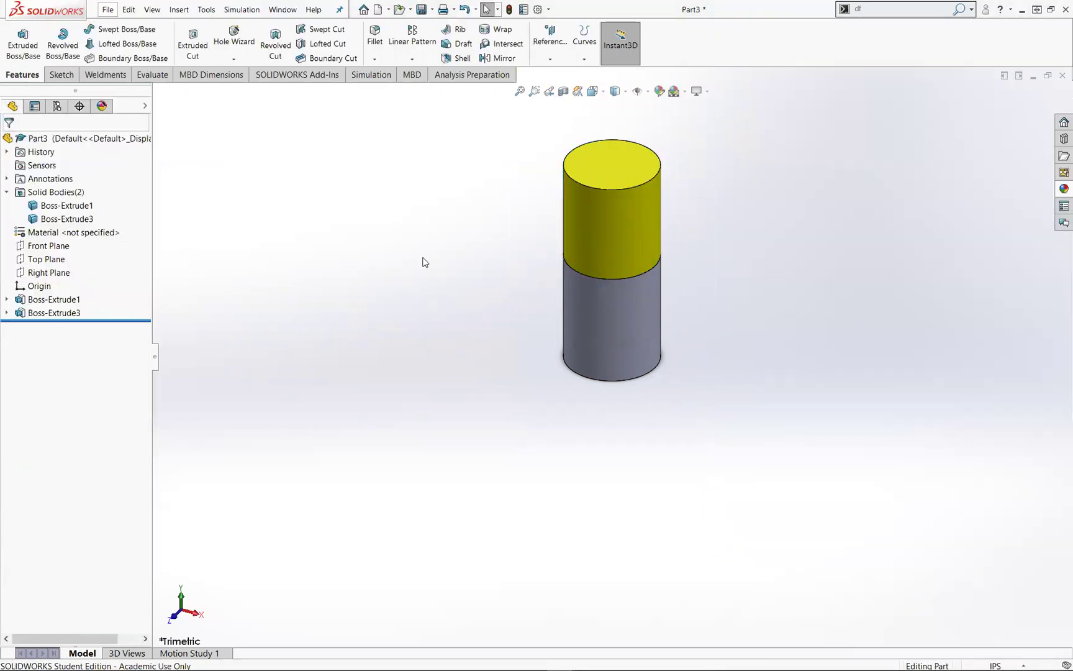
Save the part as Lightbulb.SLDPRT.
left_click(422, 10)
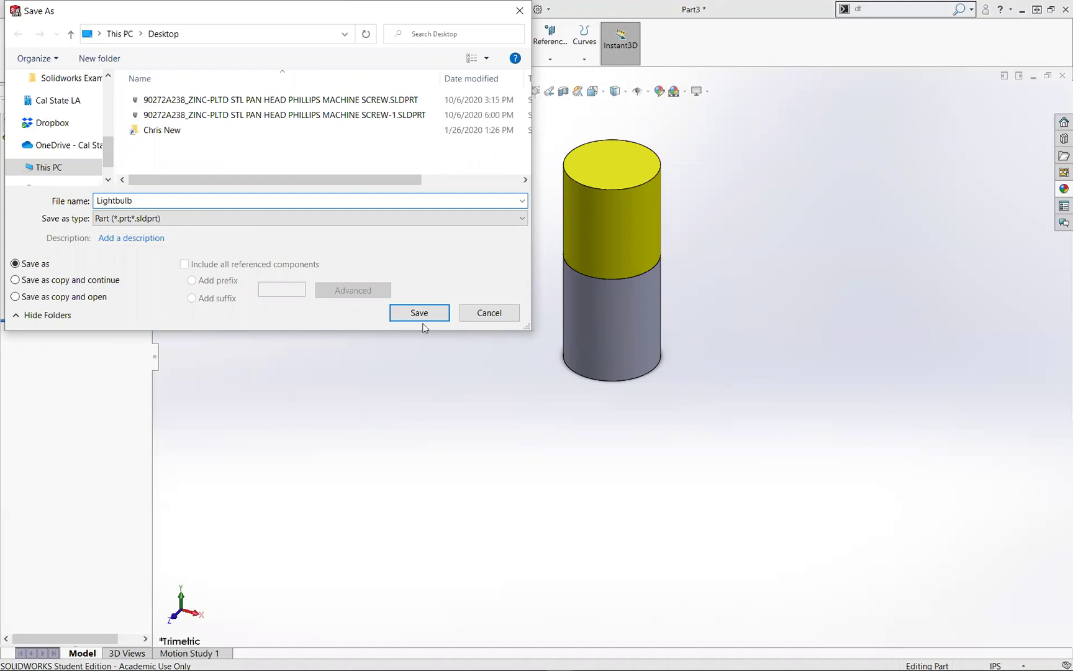
left_click(435, 312)
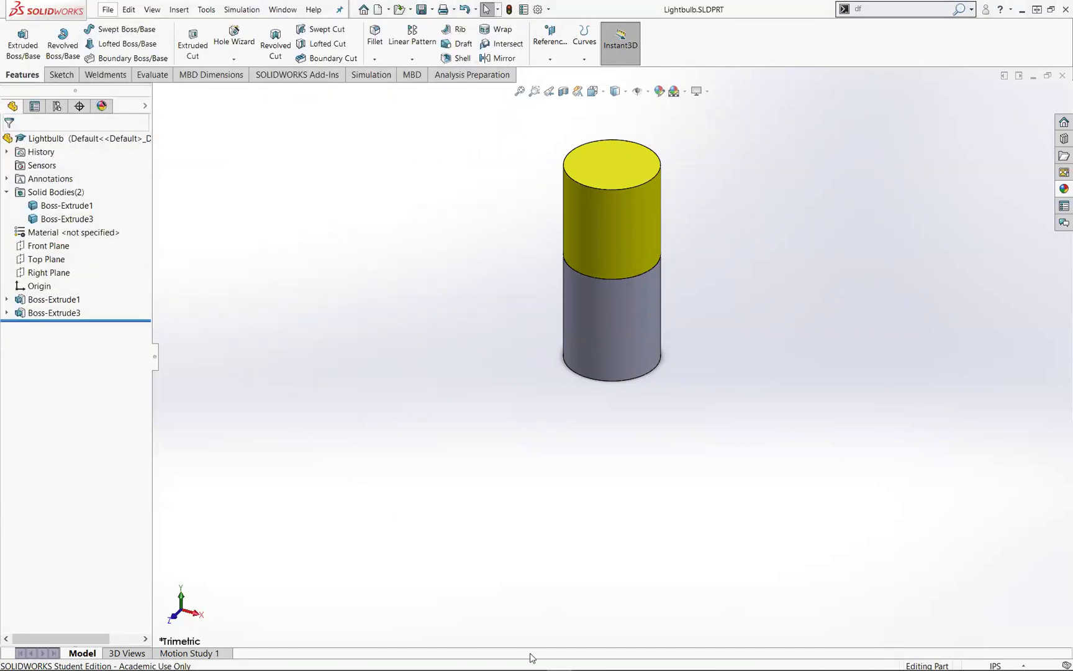
mouse_move(552, 656)
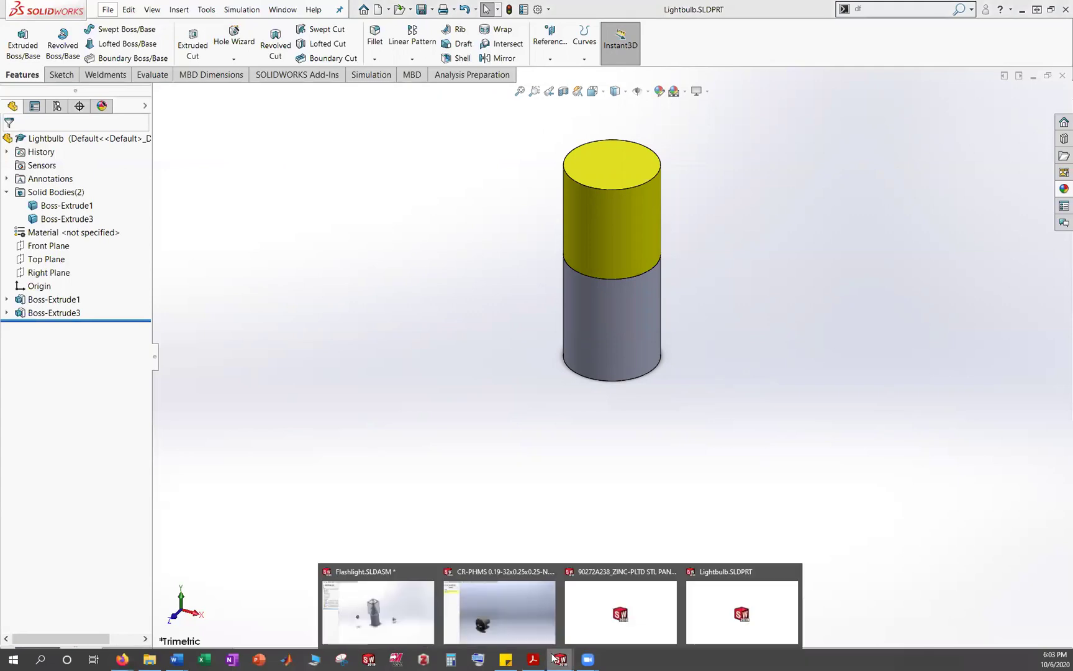
Insert the open Lightbulb part into the Flashlight assembly beside the flashlight.
left_click(378, 607)
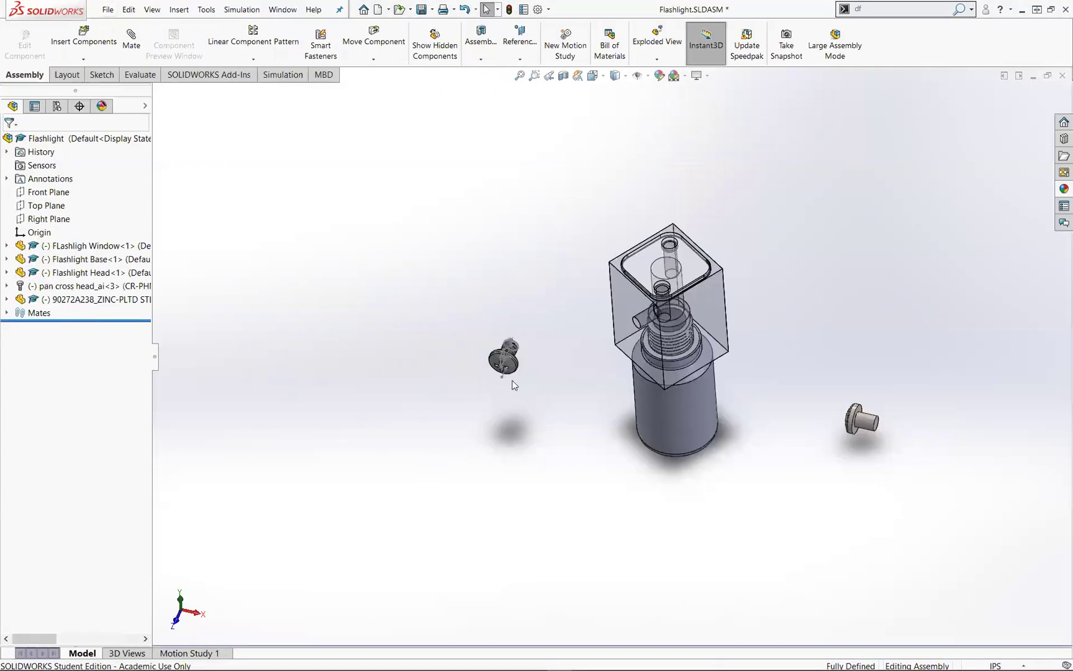
middle_click_drag(582, 434, 592, 395)
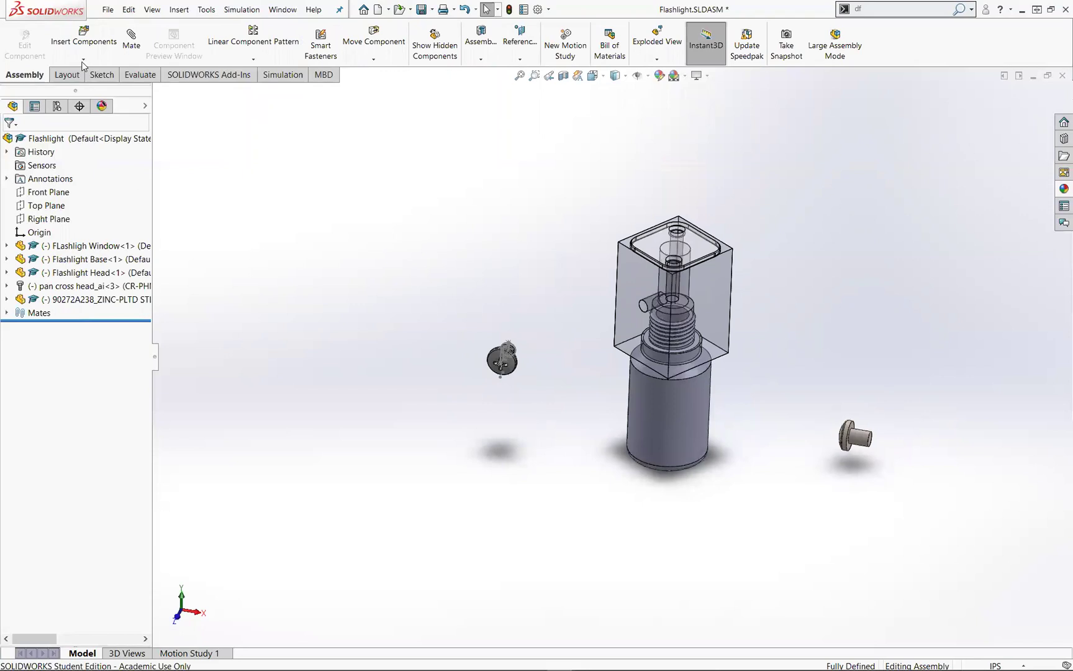
left_click(83, 37)
left_click(41, 324)
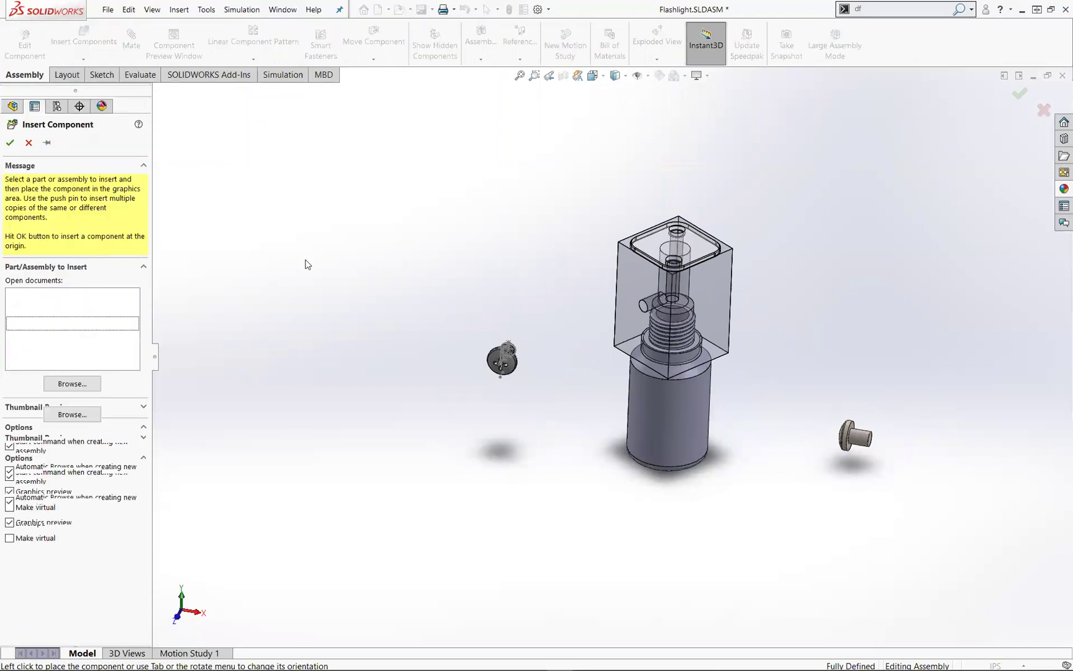
left_click(392, 246)
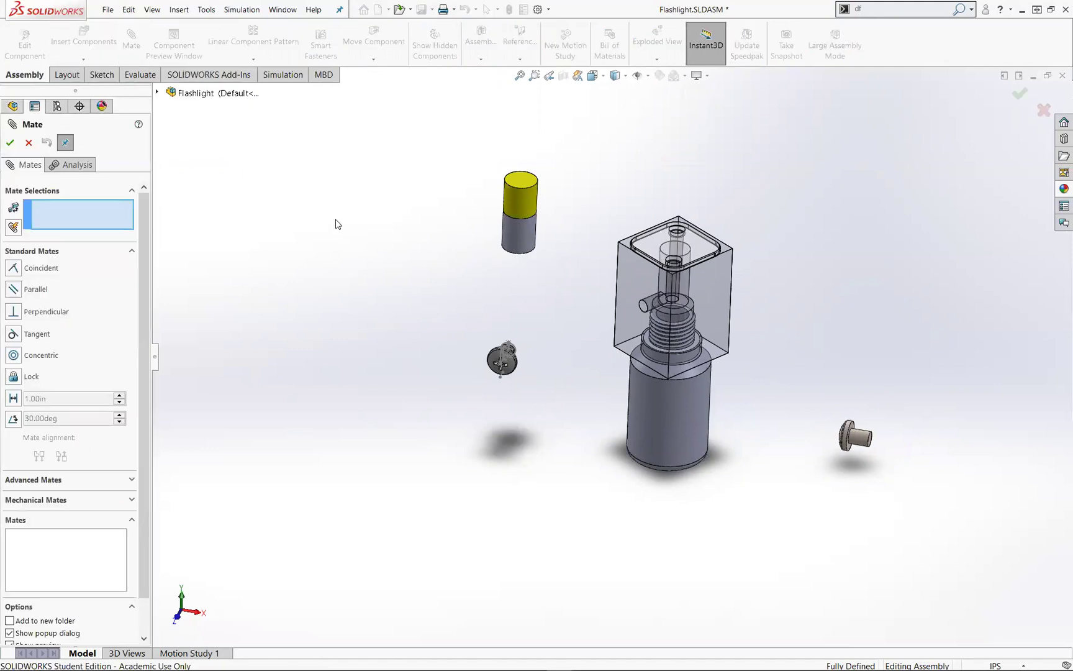
Mate the lightbulb's bottom edge coincident with the Flashlight Base bore edge as Coincident24.
left_click(522, 254)
scroll(678, 314, "down", 5)
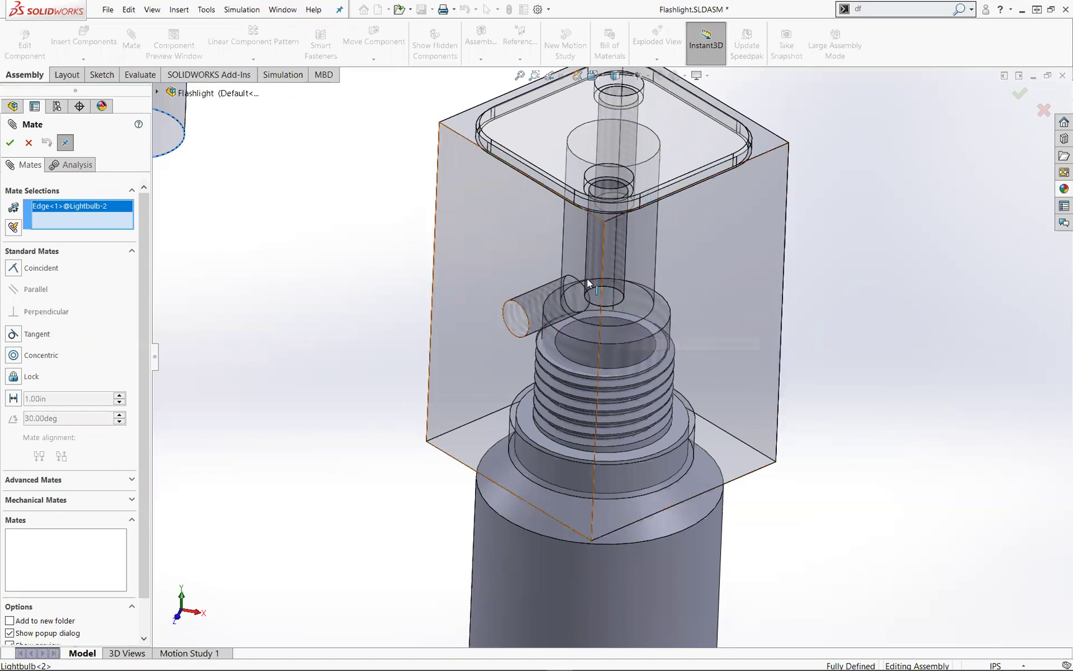
middle_click_drag(587, 278, 657, 240)
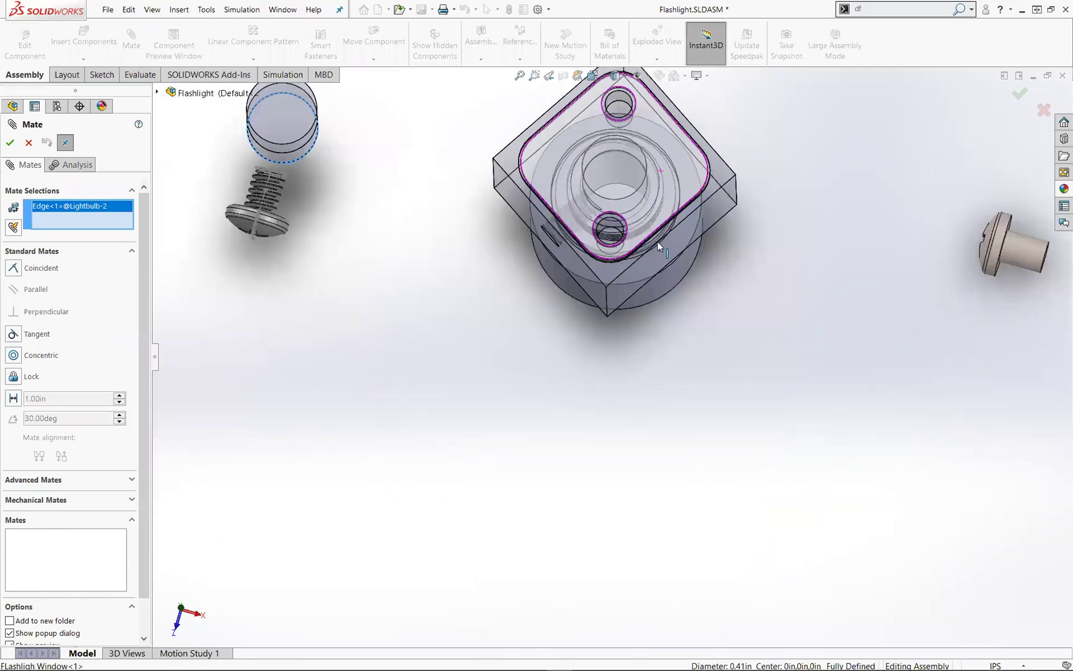
left_click(621, 153)
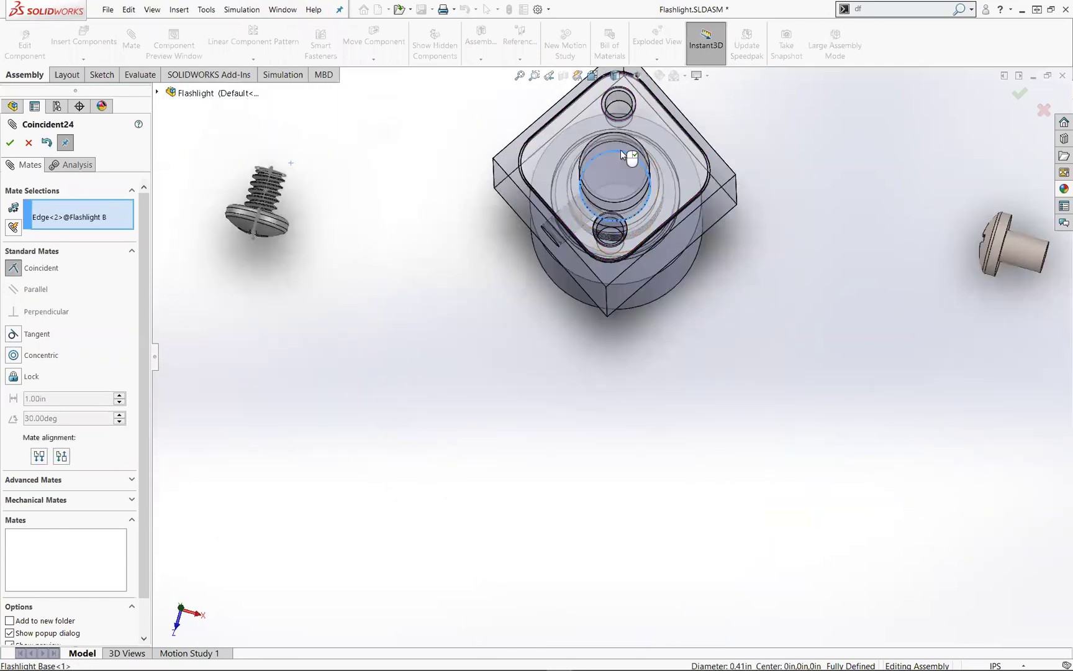
middle_click_drag(633, 282, 594, 373)
scroll(650, 196, "up", 3)
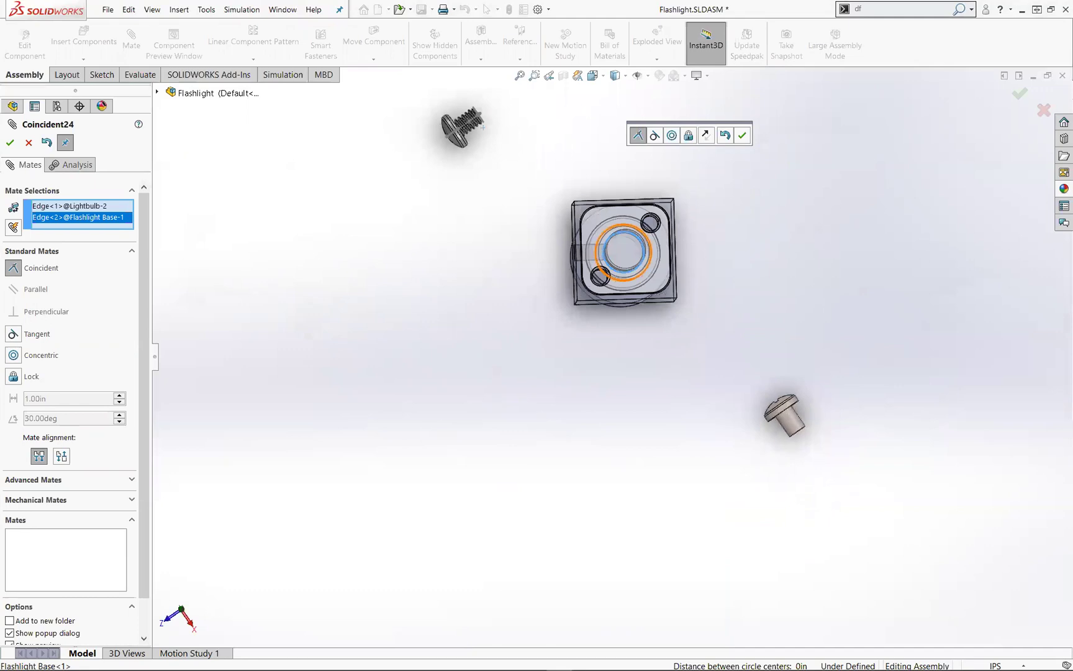
left_click(9, 146)
middle_click_drag(519, 346, 661, 228)
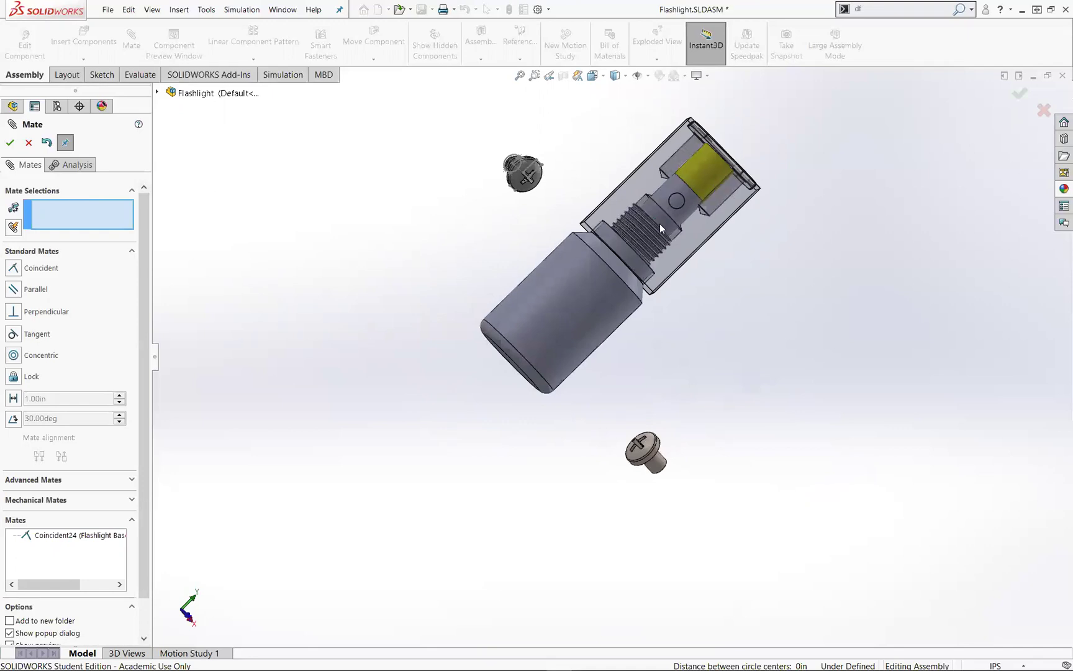
left_click(28, 143)
Review the Coincident24 mate from the Mates list and confirm it.
left_click(7, 326)
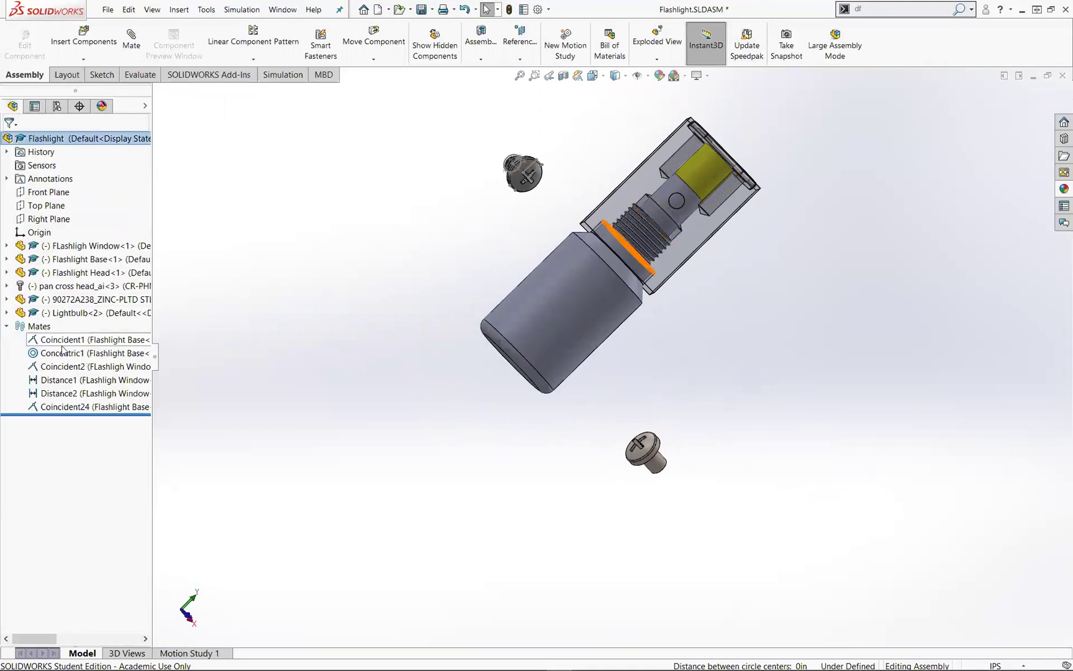
left_click(78, 407)
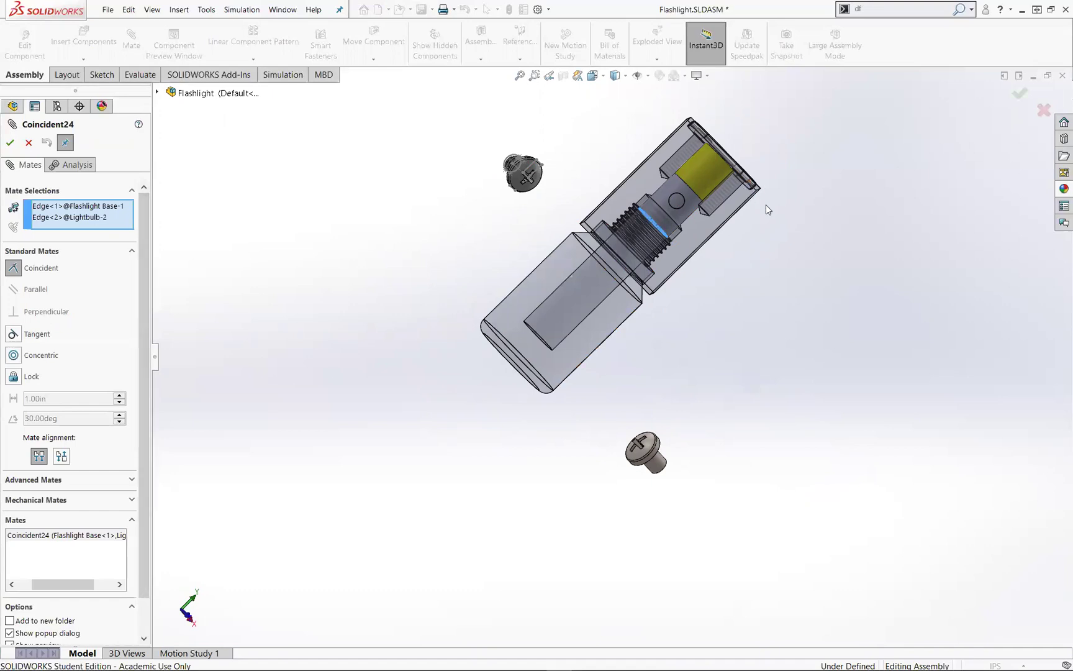
middle_click_drag(766, 204, 719, 154)
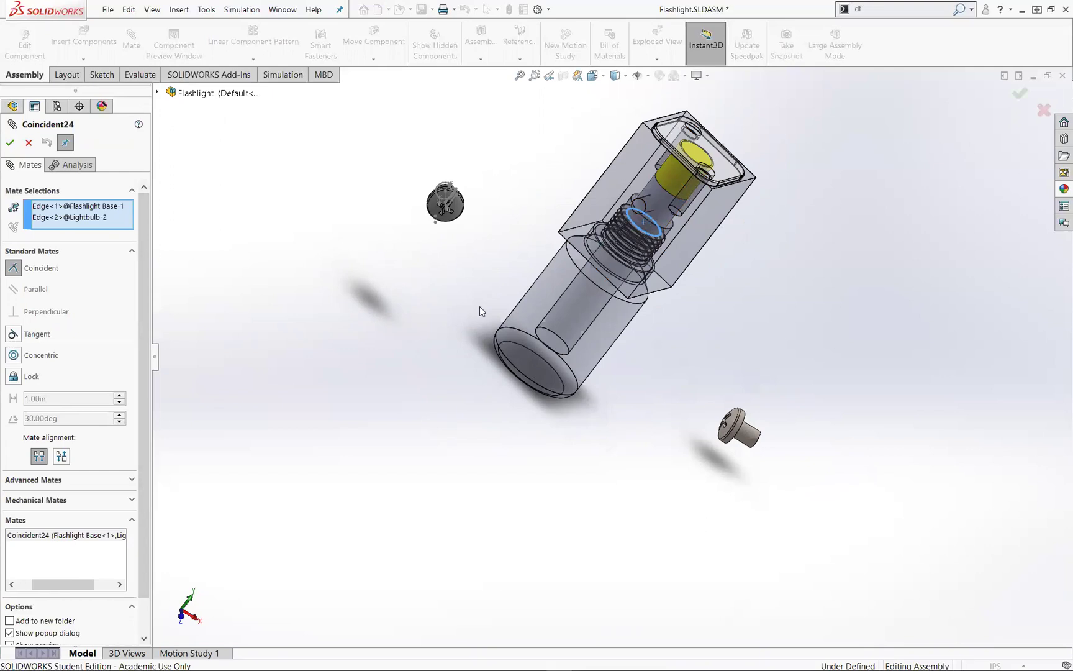
left_click(29, 143)
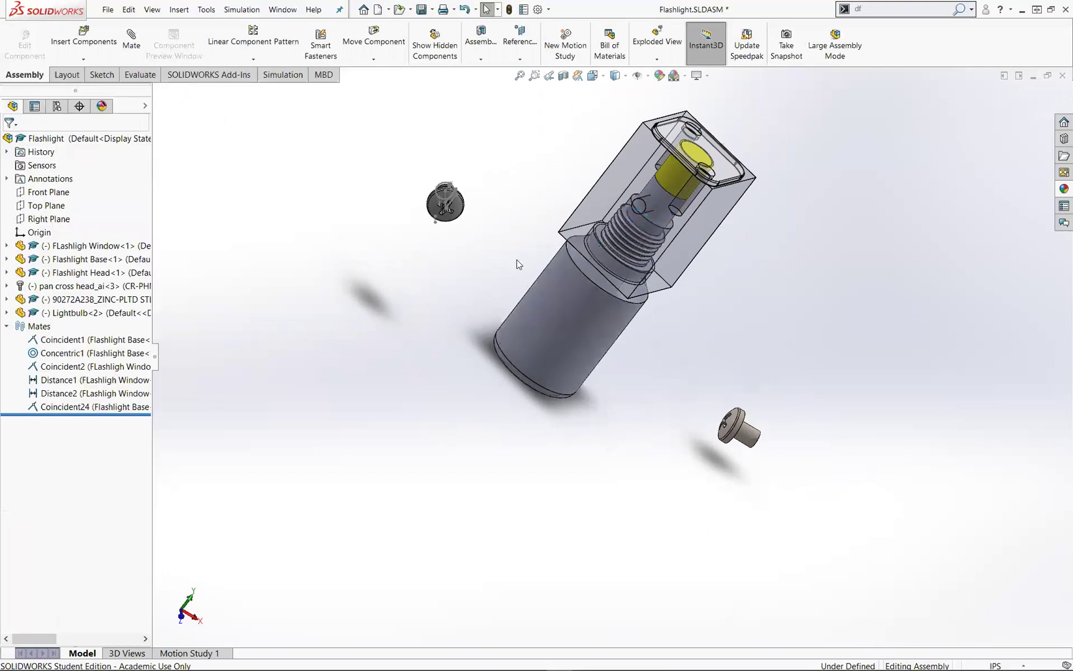
Move the small Toolbox screw next to the loose McMaster screw.
middle_click_drag(566, 192, 656, 260)
scroll(609, 199, "up", 5)
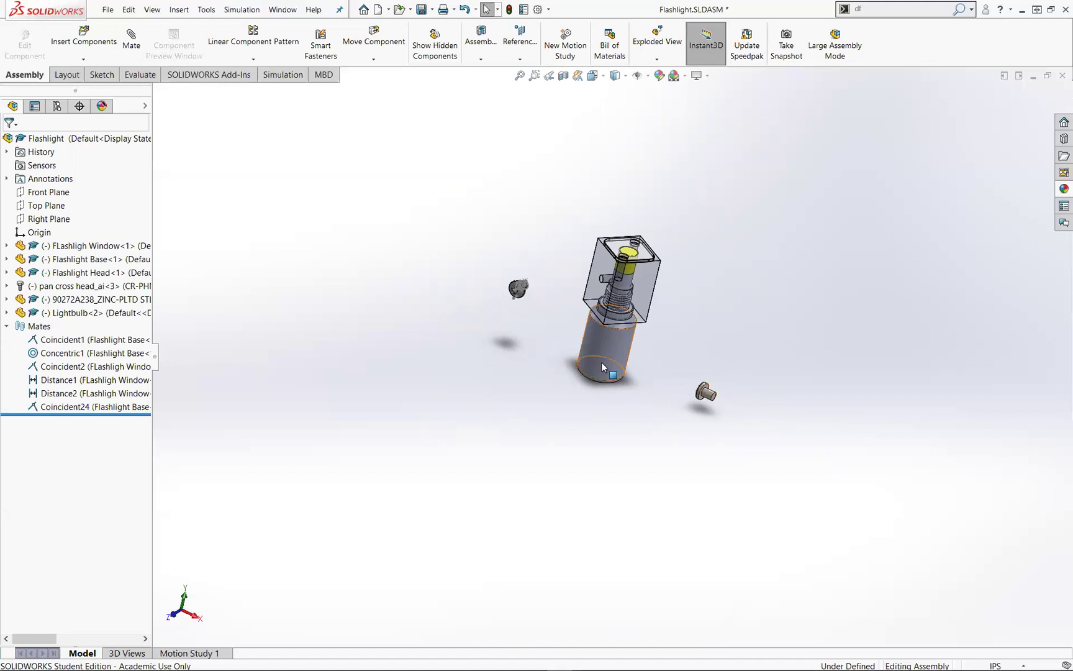
left_click_drag(706, 394, 547, 259)
key("Escape")
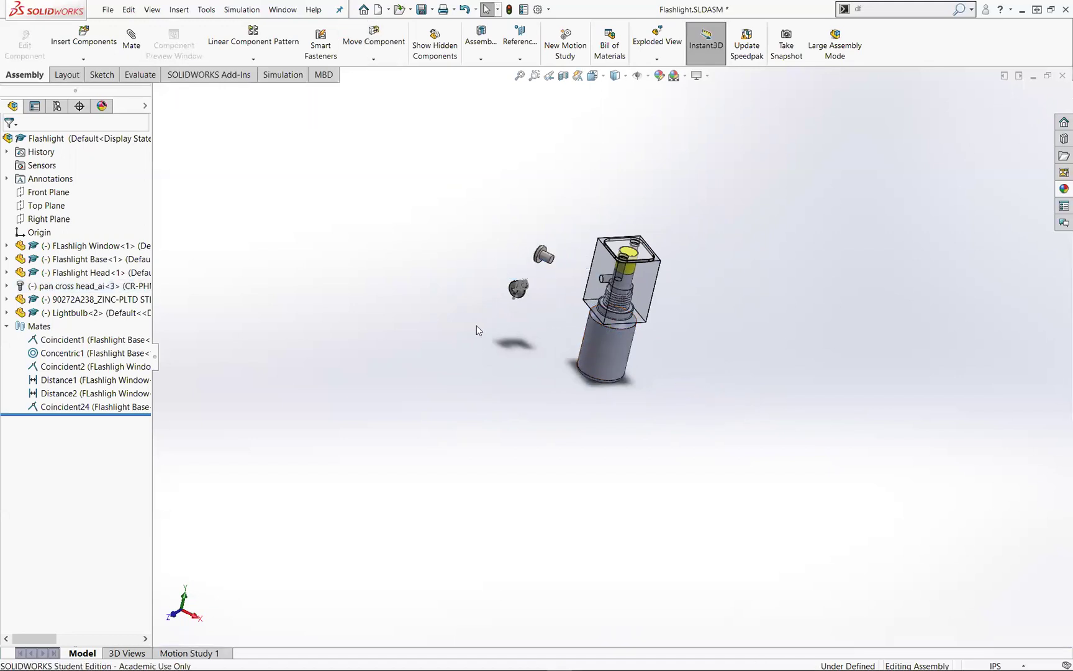
scroll(621, 296, "down", 3)
middle_click_drag(587, 297, 541, 305)
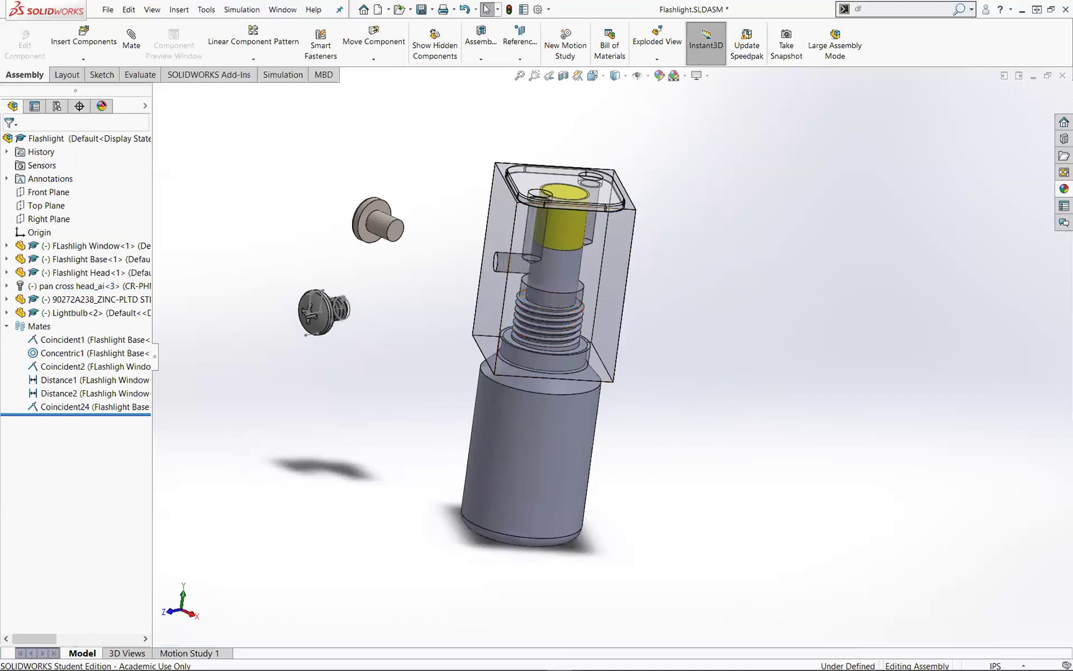